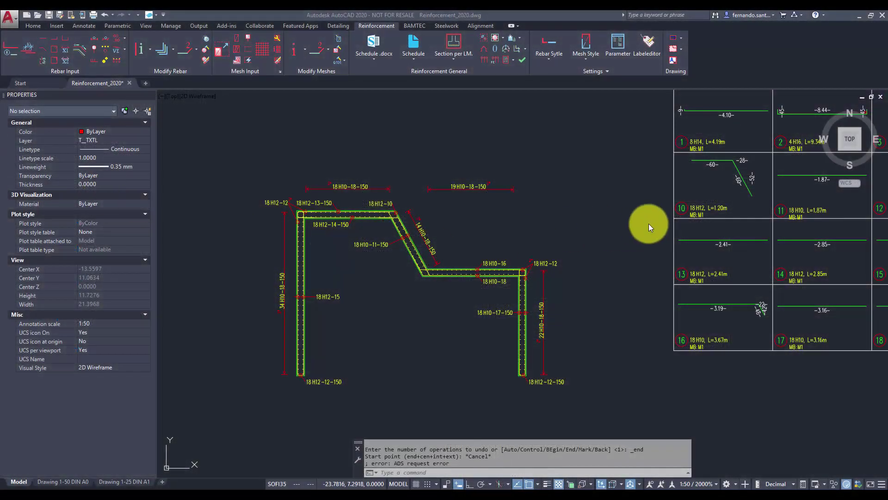
Pan and zoom out to show the whole drawing, with the M1 and M2 bending-shape tables above the slab plan
{"action": "middle_click_drag", "start_coordinate": [657, 158], "coordinate": [470, 247]}
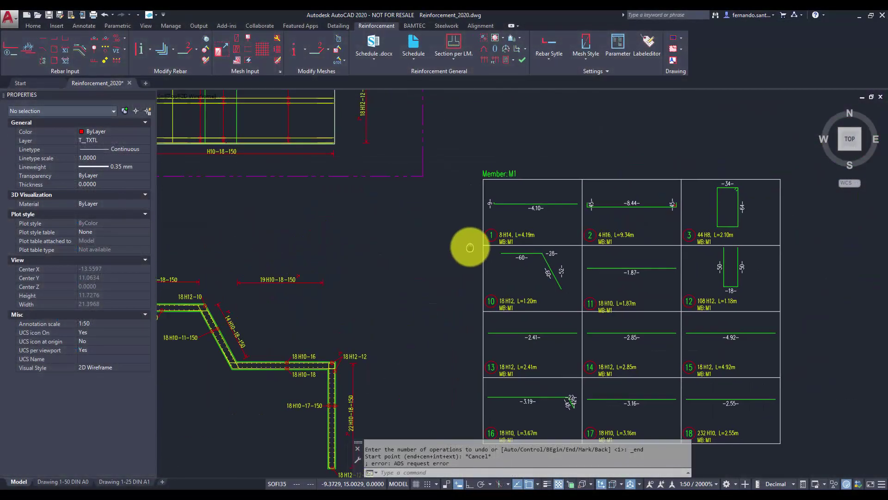
{"action": "scroll", "coordinate": [470, 245], "scroll_direction": "down", "scroll_amount": 3}
{"action": "mouse_move", "coordinate": [649, 109]}
{"action": "middle_mouse_down"}
{"action": "mouse_move", "coordinate": [615, 272]}
{"action": "mouse_move", "coordinate": [597, 256]}
{"action": "mouse_move", "coordinate": [620, 280]}
{"action": "mouse_move", "coordinate": [519, 185]}
{"action": "middle_mouse_up"}
{"action": "scroll", "coordinate": [597, 248], "scroll_direction": "down", "scroll_amount": 1}
{"action": "scroll", "coordinate": [595, 253], "scroll_direction": "down", "scroll_amount": 3}
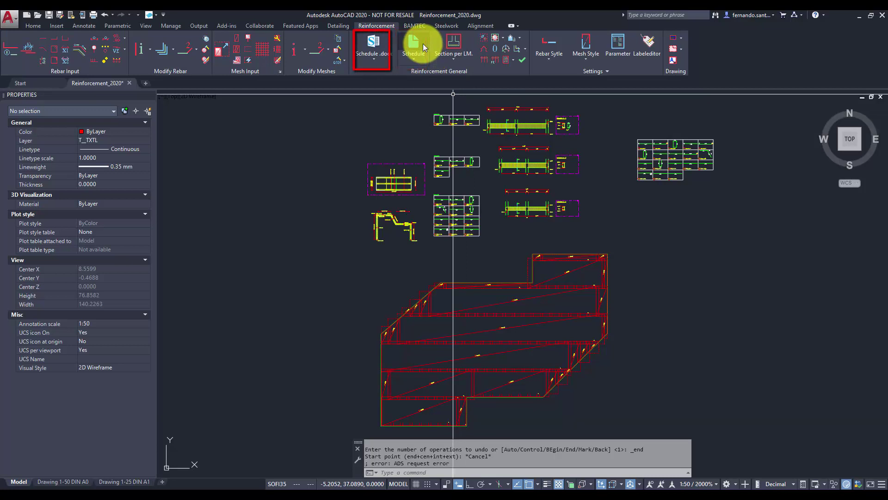
Generate a reinforcement schedule for member M1 only, with Total list unchecked
{"action": "left_click", "coordinate": [423, 44]}
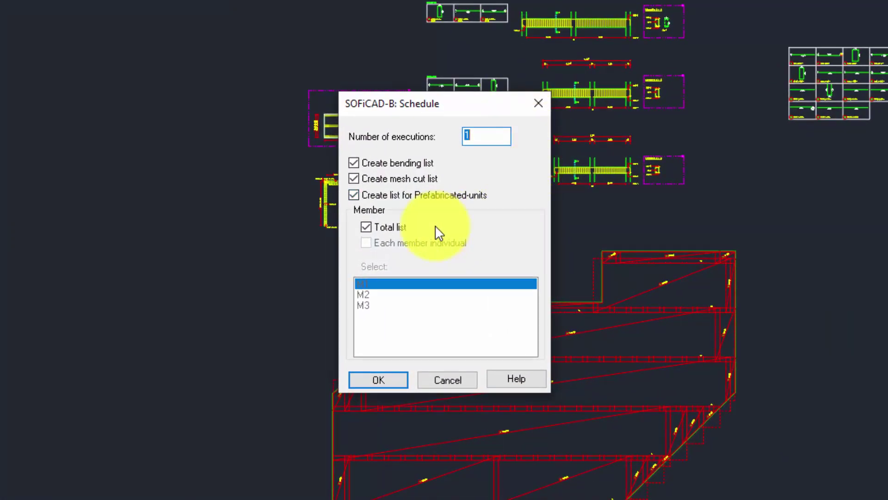
{"action": "left_click", "coordinate": [394, 228]}
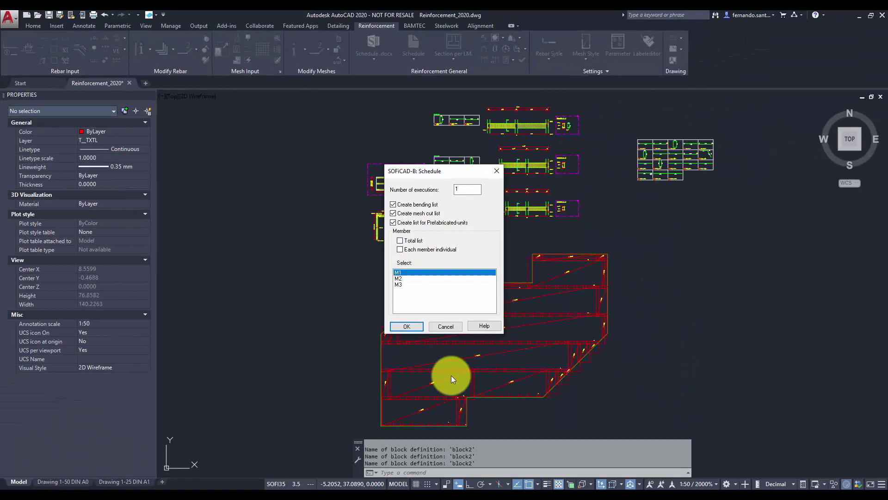
{"action": "left_click", "coordinate": [421, 326]}
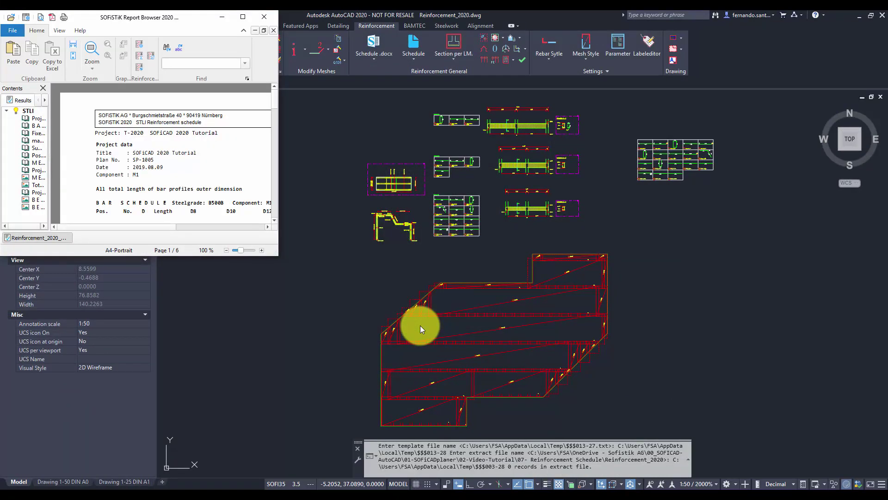
Enlarge the Report Browser and page through all six M1 report pages, returning to page 1
{"action": "left_click_drag", "start_coordinate": [278, 255], "coordinate": [740, 410]}
{"action": "left_click_drag", "start_coordinate": [498, 18], "coordinate": [613, 45]}
{"action": "scroll", "coordinate": [492, 200], "scroll_direction": "down", "scroll_amount": 3}
{"action": "scroll", "coordinate": [492, 200], "scroll_direction": "down", "scroll_amount": 8}
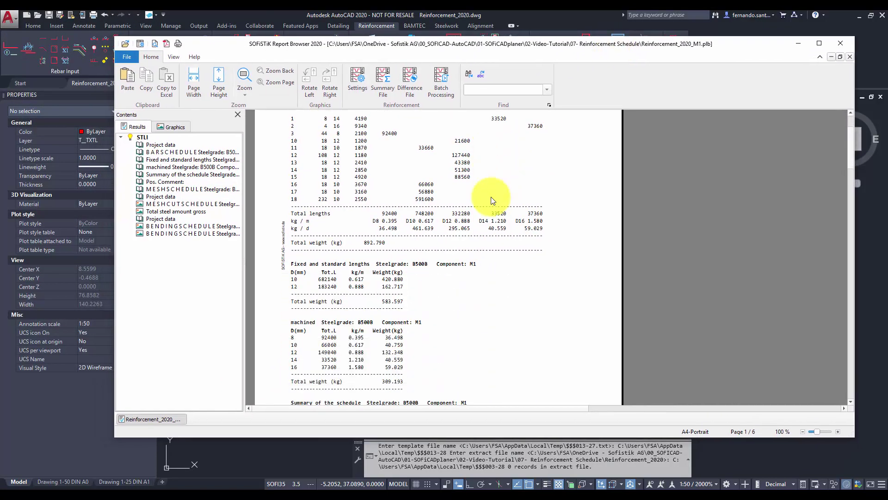
{"action": "scroll", "coordinate": [492, 200], "scroll_direction": "down", "scroll_amount": 15}
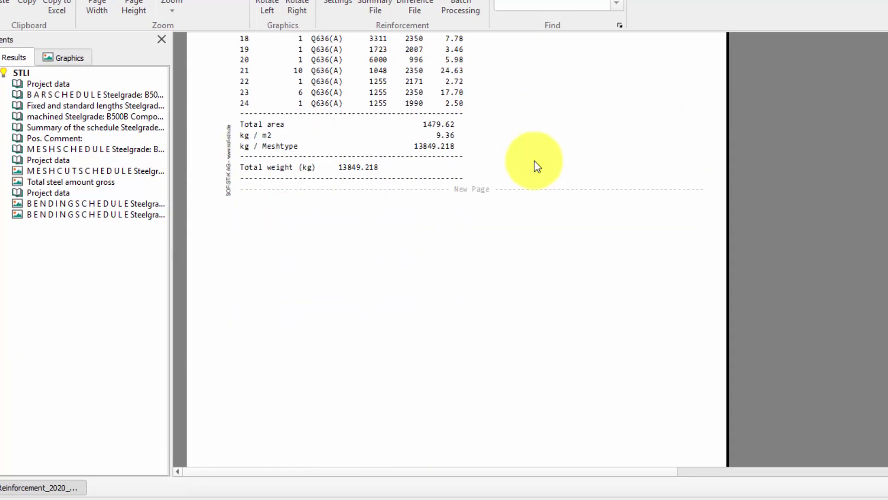
{"action": "scroll", "coordinate": [534, 160], "scroll_direction": "down", "scroll_amount": 10}
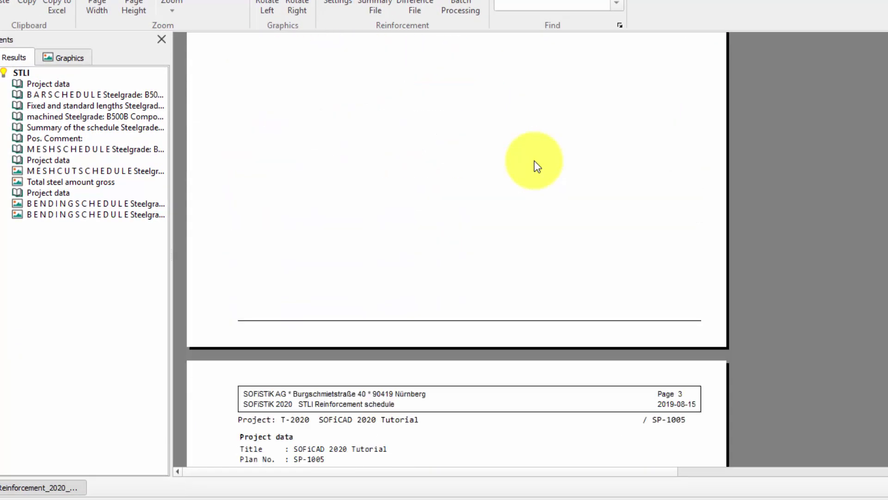
{"action": "scroll", "coordinate": [535, 161], "scroll_direction": "down", "scroll_amount": 10}
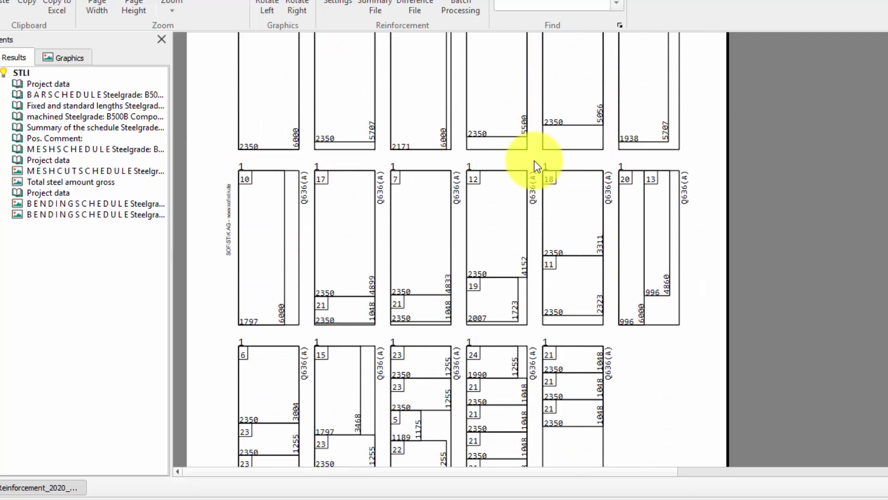
{"action": "scroll", "coordinate": [536, 162], "scroll_direction": "down", "scroll_amount": 10}
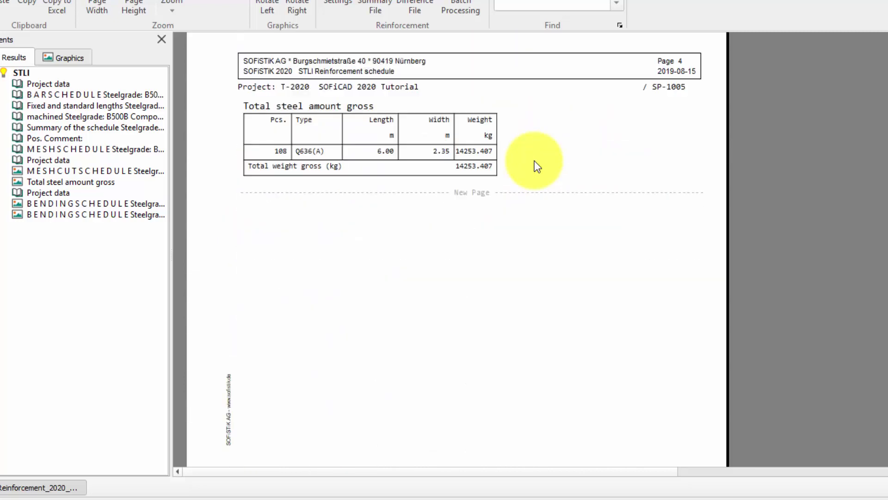
{"action": "scroll", "coordinate": [535, 162], "scroll_direction": "down", "scroll_amount": 10}
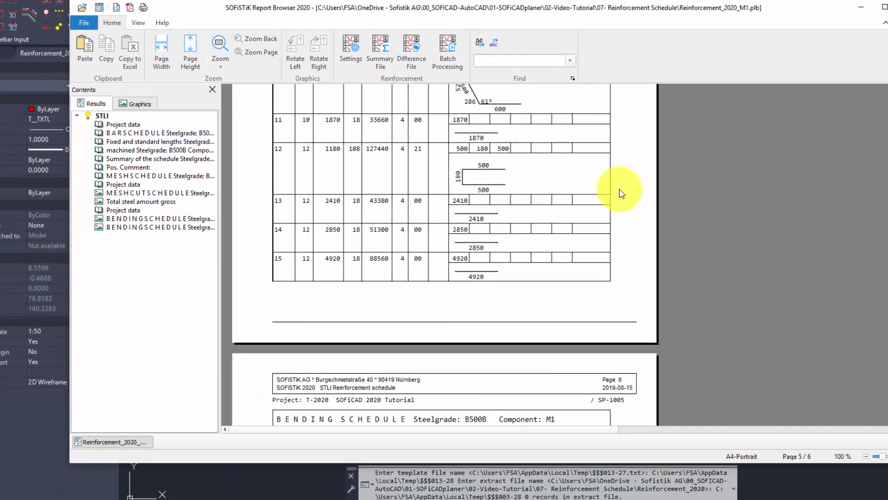
{"action": "scroll", "coordinate": [666, 175], "scroll_direction": "up", "scroll_amount": 10}
{"action": "left_click_drag", "start_coordinate": [853, 244], "coordinate": [846, 132]}
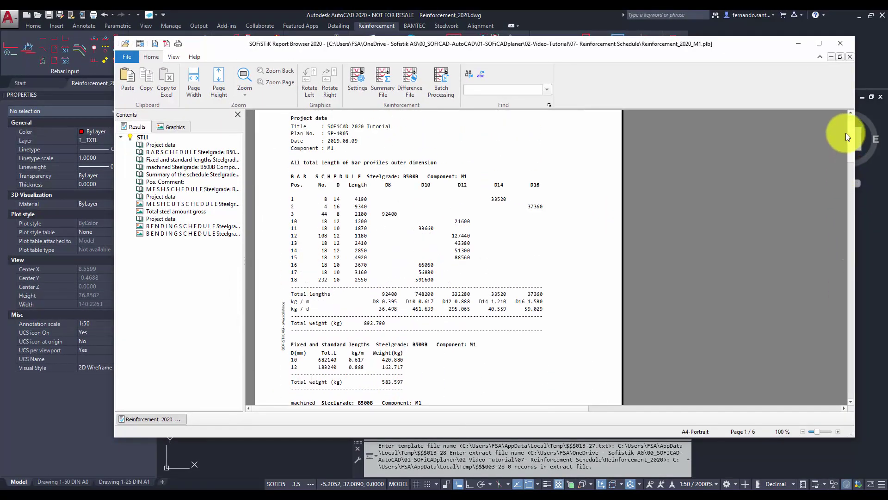
Switch the schedule layout to Table for each diameter and review the result
{"action": "left_click", "coordinate": [368, 90]}
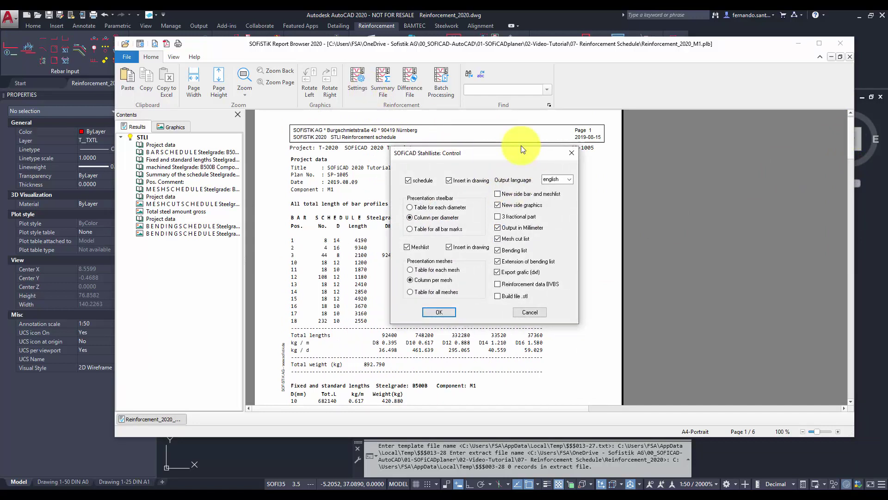
{"action": "left_click_drag", "start_coordinate": [521, 147], "coordinate": [699, 182]}
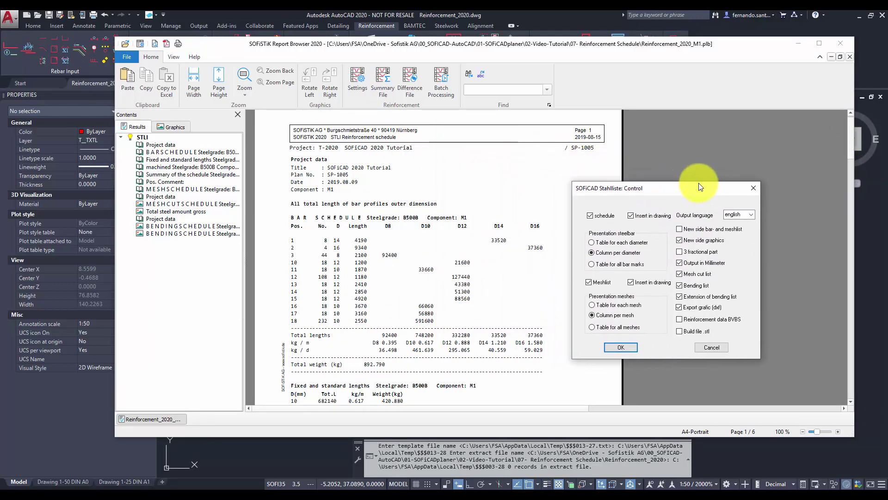
{"action": "left_click", "coordinate": [630, 347]}
{"action": "scroll", "coordinate": [523, 261], "scroll_direction": "down", "scroll_amount": 2}
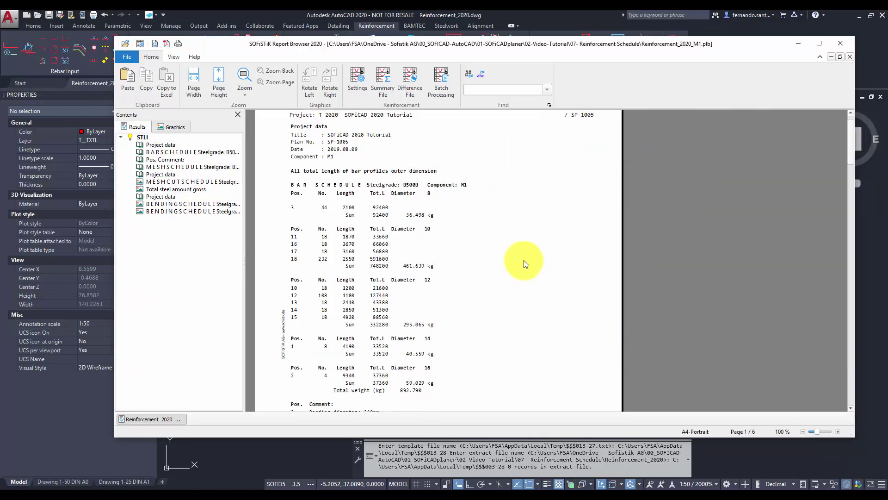
{"action": "scroll", "coordinate": [524, 261], "scroll_direction": "down", "scroll_amount": 1}
Try Table for all bar marks, then restore Column per diameter and reload the report
{"action": "left_click", "coordinate": [365, 94]}
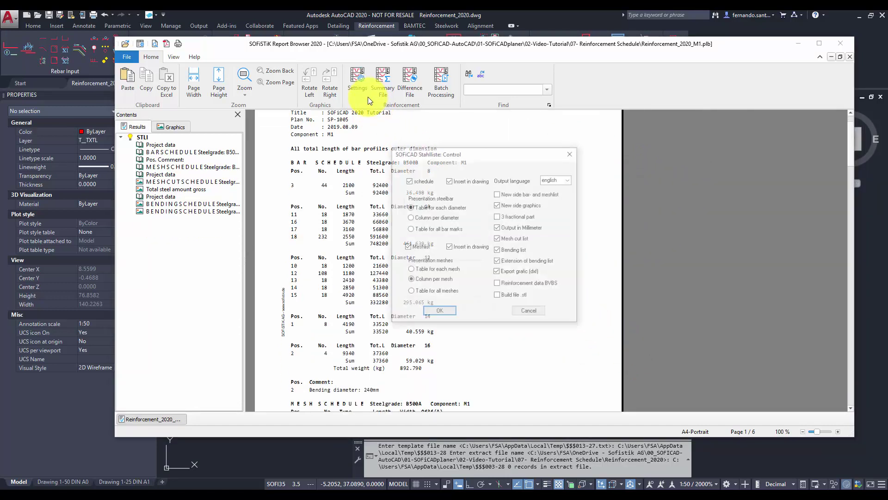
{"action": "left_click", "coordinate": [444, 313]}
{"action": "left_click", "coordinate": [535, 264]}
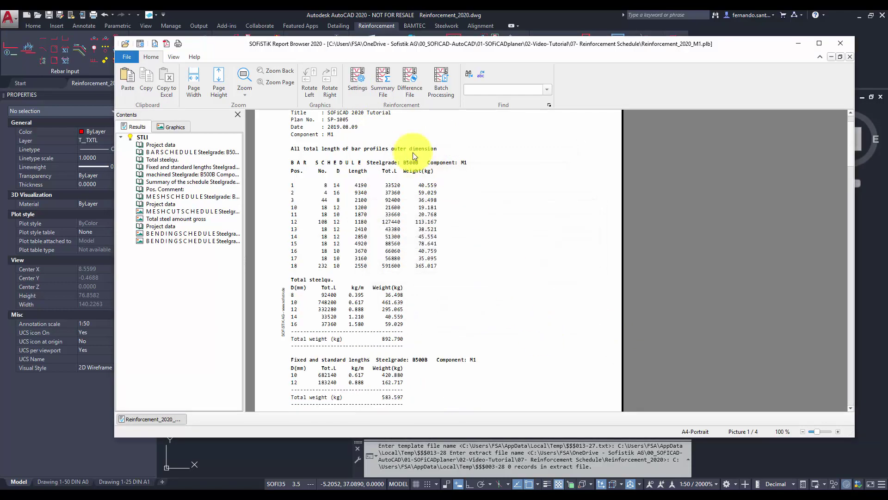
{"action": "left_click", "coordinate": [361, 95]}
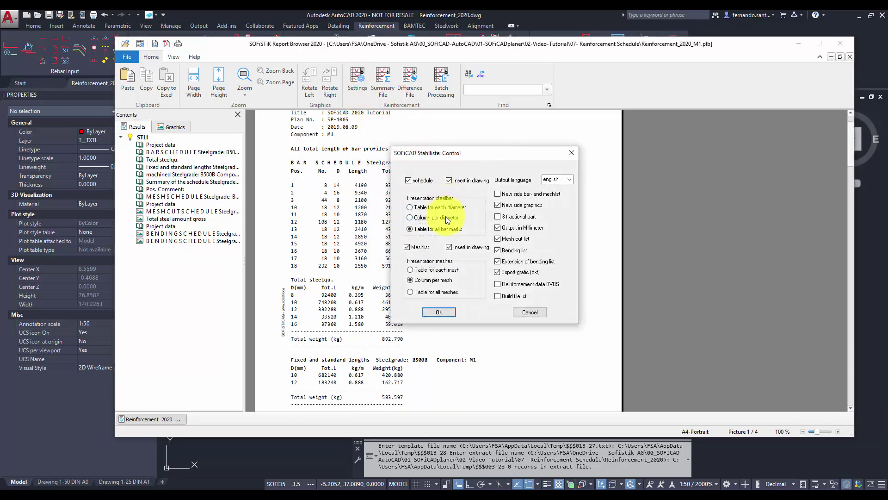
{"action": "left_click", "coordinate": [440, 312]}
{"action": "left_click", "coordinate": [536, 264]}
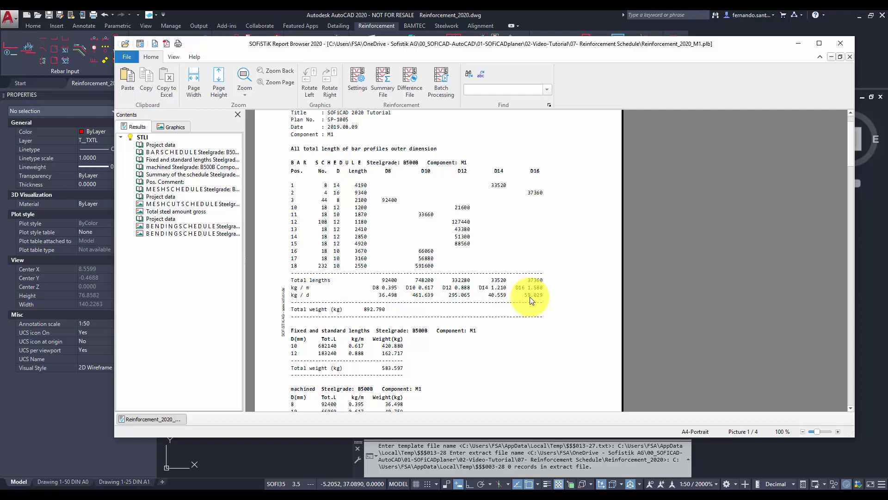
Check the Output language options in Settings, keeping English
{"action": "left_click", "coordinate": [359, 91]}
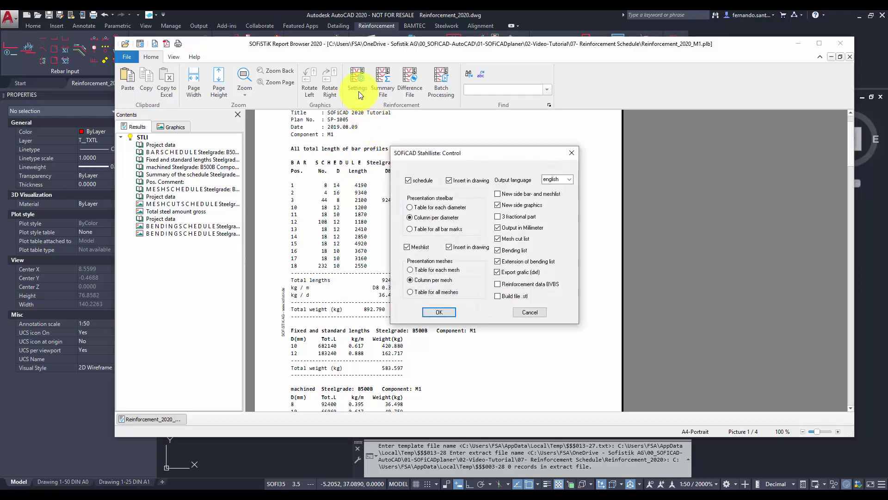
{"action": "left_click_drag", "start_coordinate": [478, 157], "coordinate": [552, 170]}
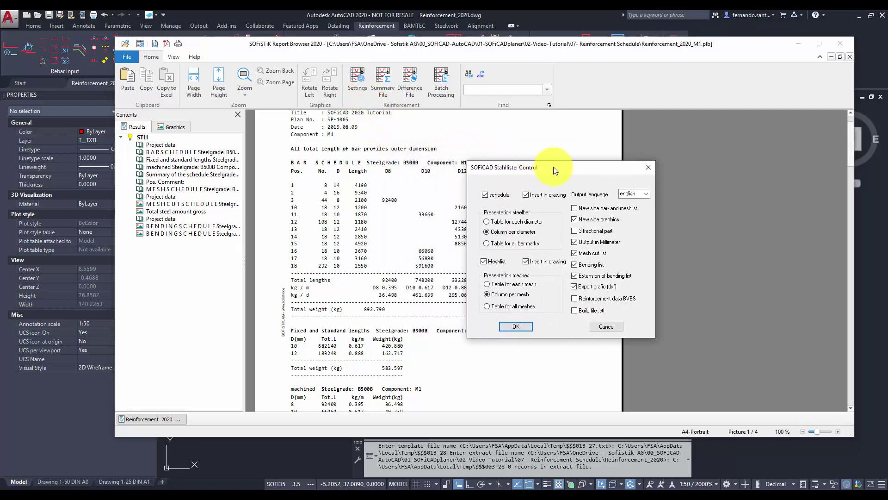
{"action": "left_click", "coordinate": [646, 194]}
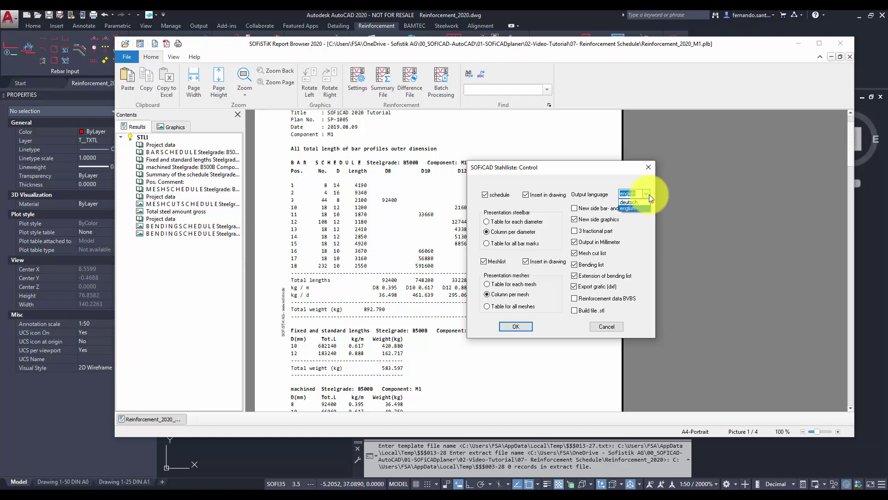
{"action": "left_click", "coordinate": [649, 195]}
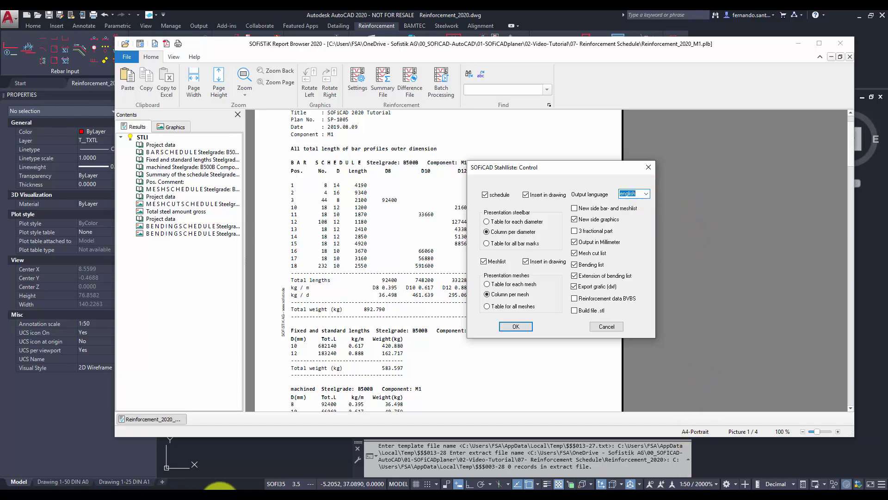
Open the Stli.001 settings file from the SOFiCAD_70_x64 folder in Sublime Text
{"action": "left_click", "coordinate": [221, 488]}
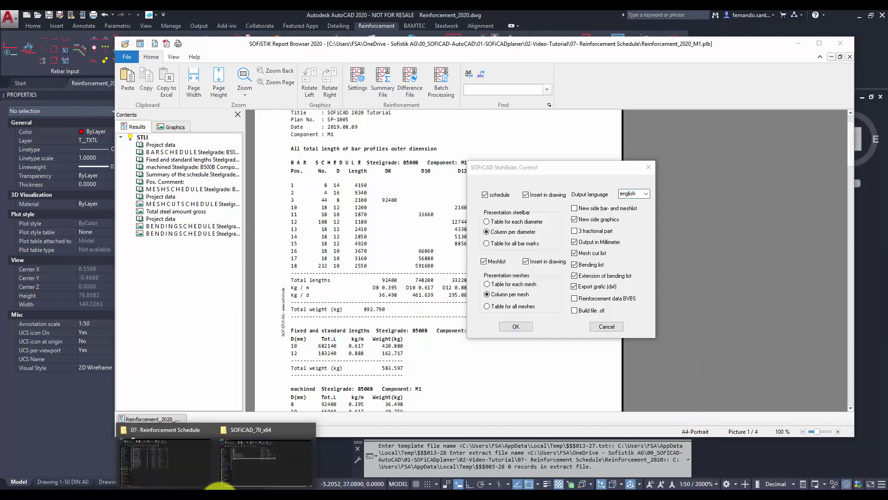
{"action": "left_click", "coordinate": [251, 470]}
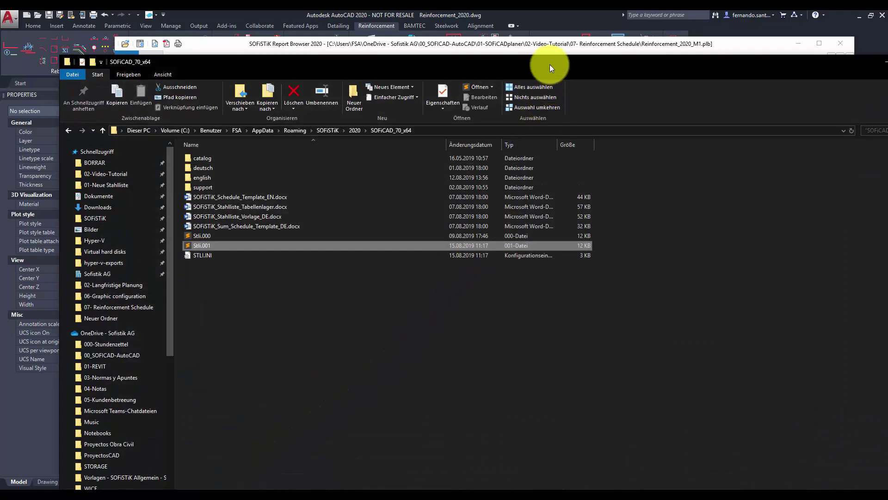
{"action": "left_click_drag", "start_coordinate": [550, 62], "coordinate": [567, 51]}
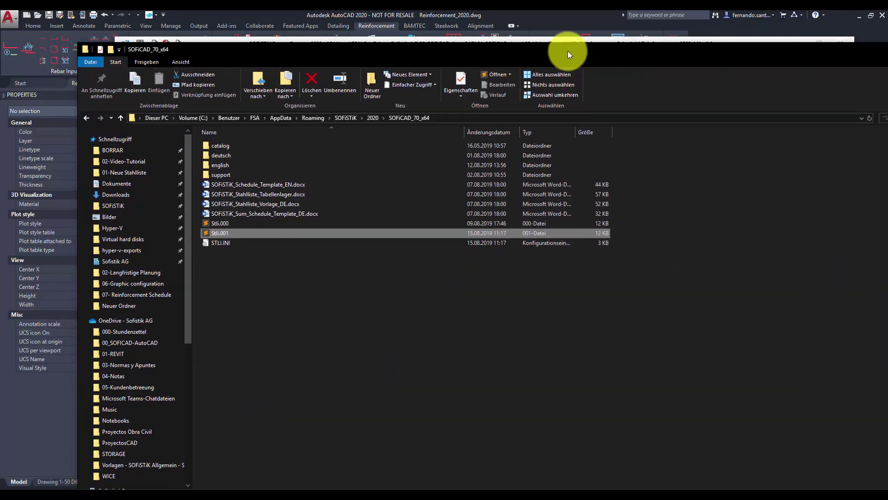
{"action": "left_click", "coordinate": [490, 120]}
{"action": "left_click", "coordinate": [434, 328]}
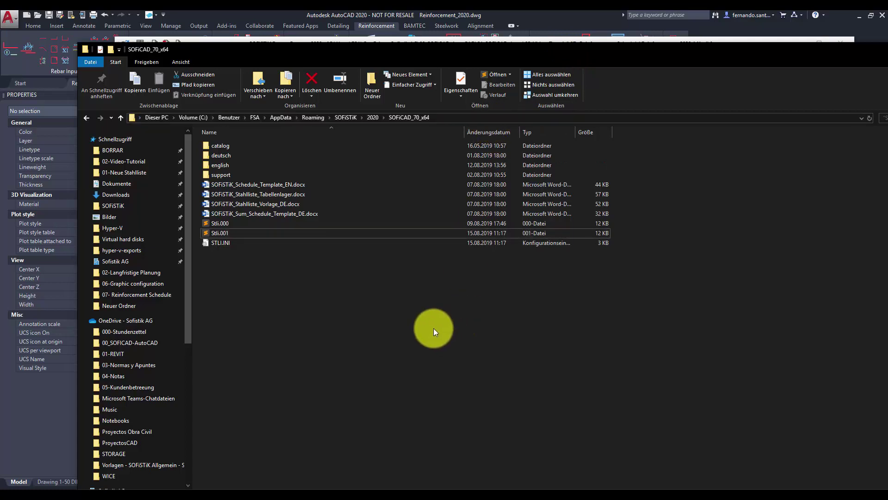
{"action": "double_click", "coordinate": [372, 233]}
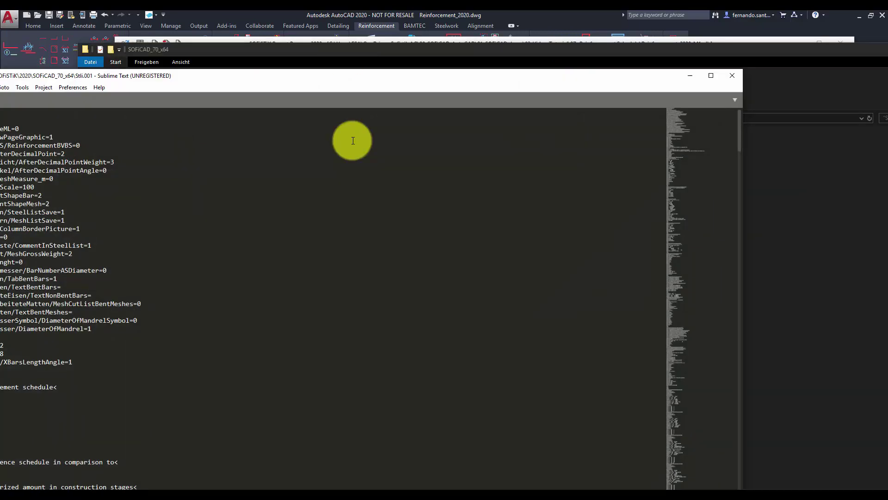
Review the [Language] section of Stli.001 down to line 53, then close the file
{"action": "left_click_drag", "start_coordinate": [343, 74], "coordinate": [579, 58]}
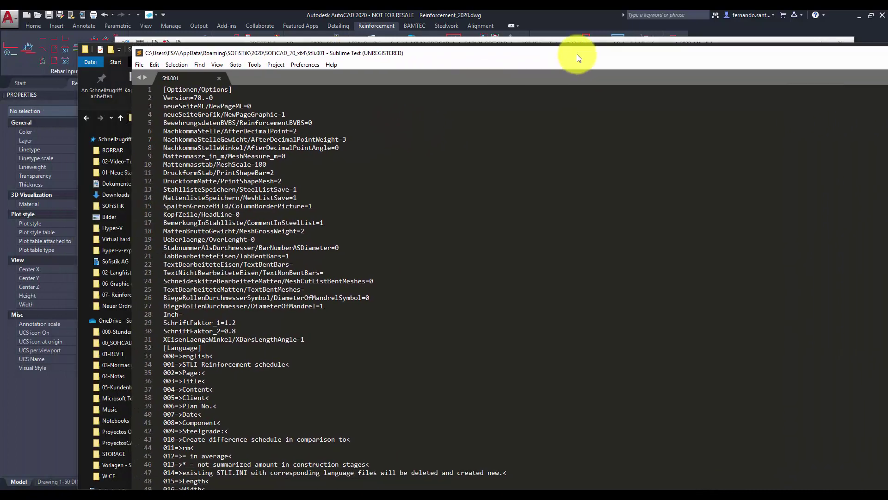
{"action": "scroll", "coordinate": [518, 159], "scroll_direction": "down", "scroll_amount": 5}
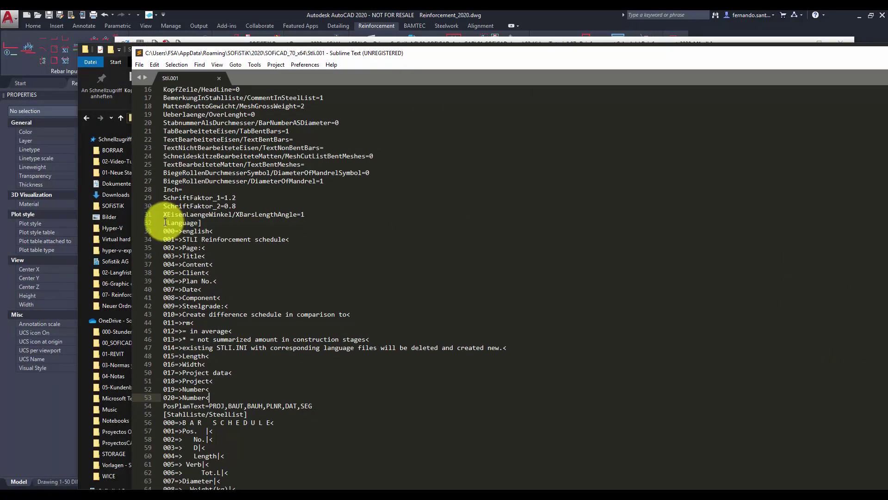
{"action": "left_click_drag", "start_coordinate": [165, 222], "coordinate": [277, 397]}
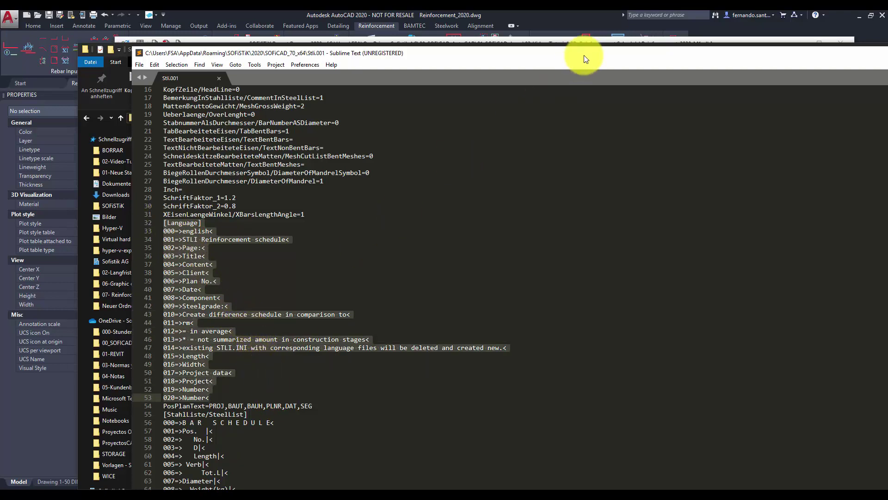
{"action": "left_click_drag", "start_coordinate": [586, 59], "coordinate": [509, 69]}
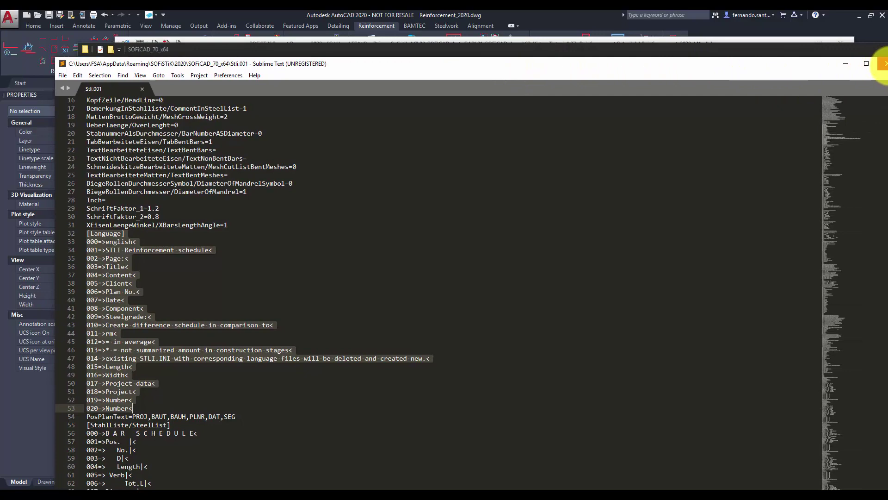
{"action": "left_click", "coordinate": [884, 63]}
{"action": "left_click_drag", "start_coordinate": [834, 49], "coordinate": [798, 60]}
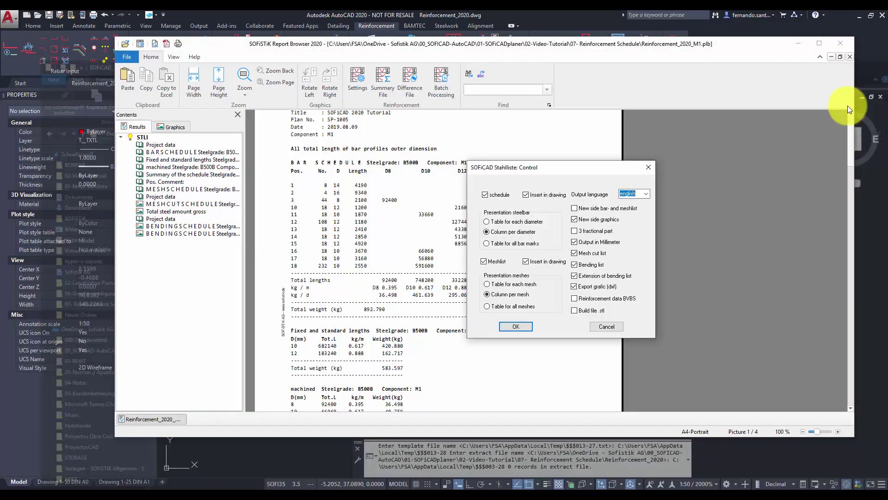
Enable Insert in drawing and Reinforcement data BVBS, reload the M1 report, then close the browser
{"action": "left_click", "coordinate": [884, 60]}
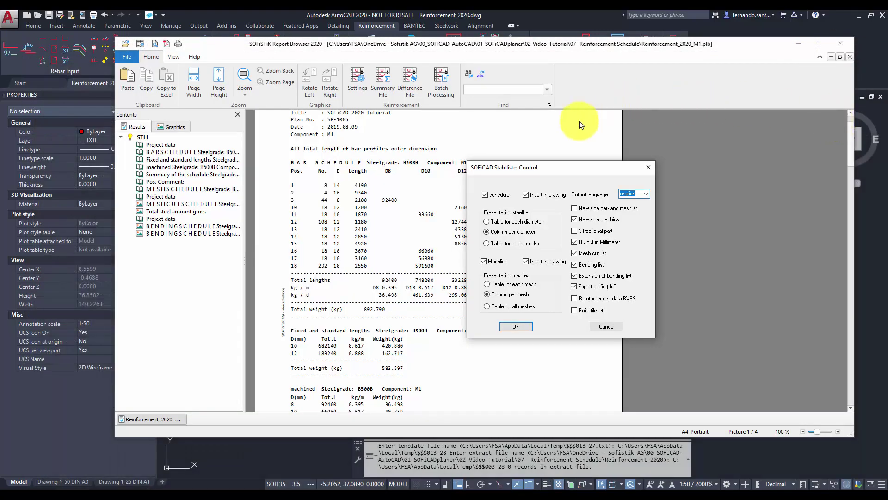
{"action": "left_click", "coordinate": [537, 197]}
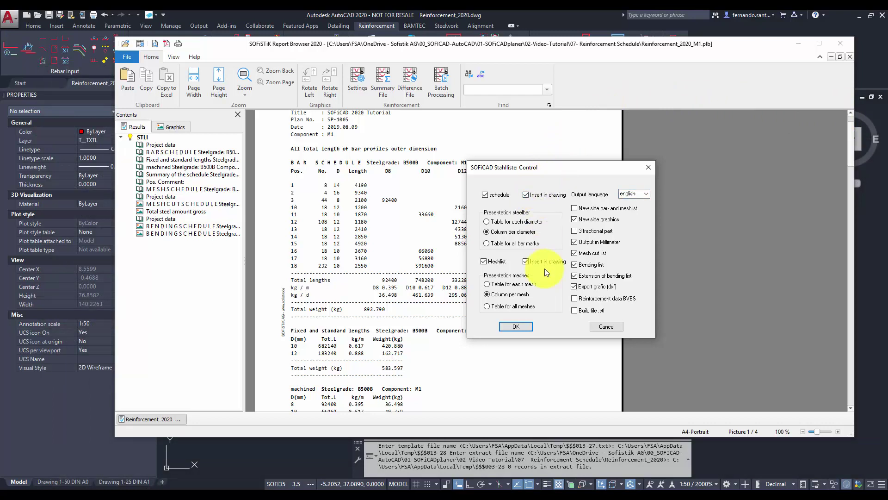
{"action": "left_click", "coordinate": [575, 300]}
{"action": "left_click", "coordinate": [526, 330]}
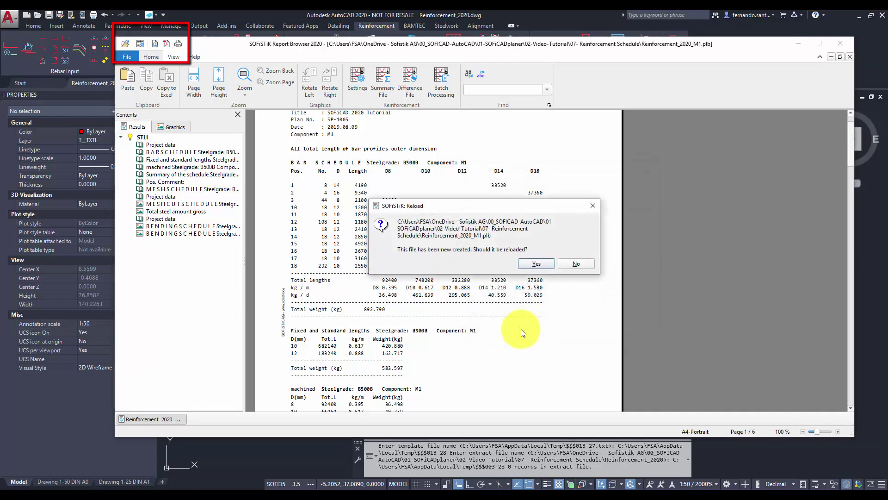
{"action": "left_click", "coordinate": [539, 263]}
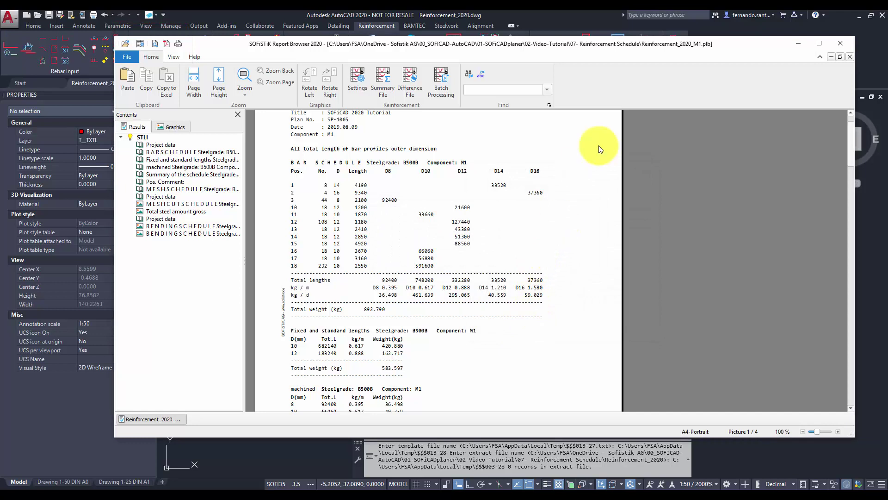
{"action": "left_click", "coordinate": [840, 43]}
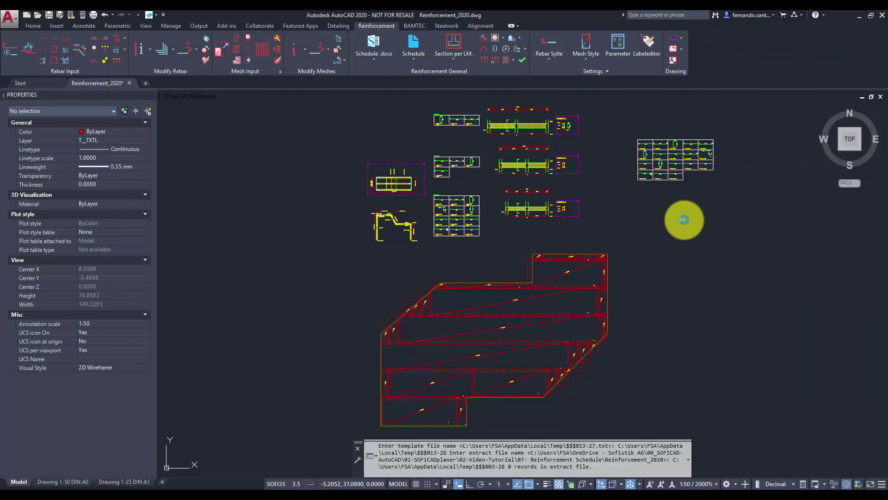
Place the BAR SCHEDULE and MESH SCHEDULE texts right of the slab plan at 3.5 mm text size
{"action": "left_click", "coordinate": [665, 241]}
{"action": "key", "text": "Return"}
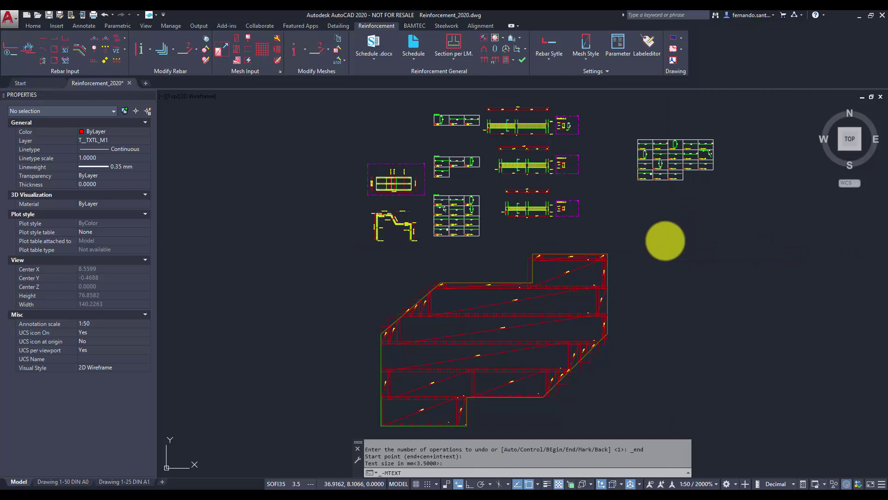
{"action": "left_click", "coordinate": [742, 241]}
{"action": "key", "text": "Return"}
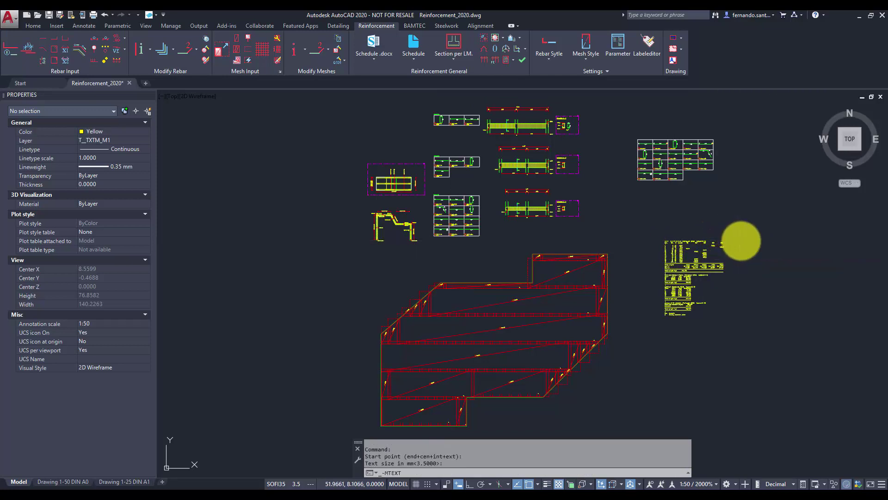
{"action": "scroll", "coordinate": [770, 259], "scroll_direction": "up", "scroll_amount": 4}
{"action": "scroll", "coordinate": [755, 245], "scroll_direction": "up", "scroll_amount": 2}
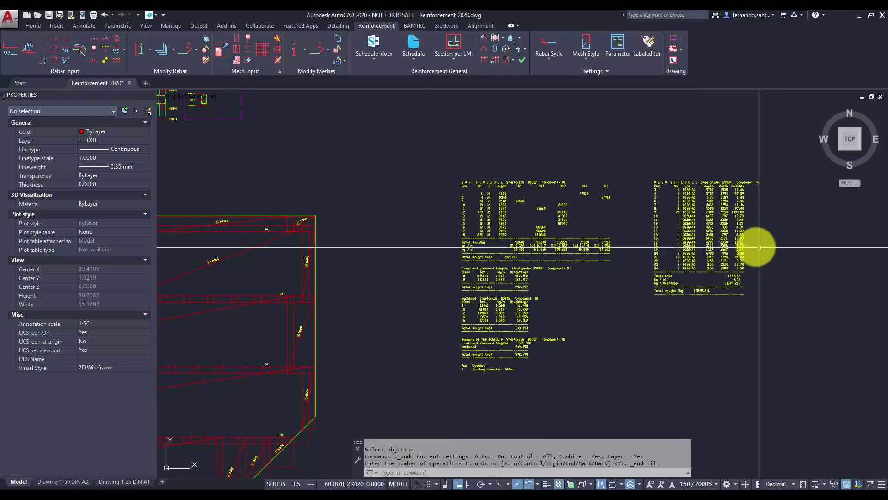
{"action": "middle_click_drag", "start_coordinate": [656, 296], "coordinate": [609, 275]}
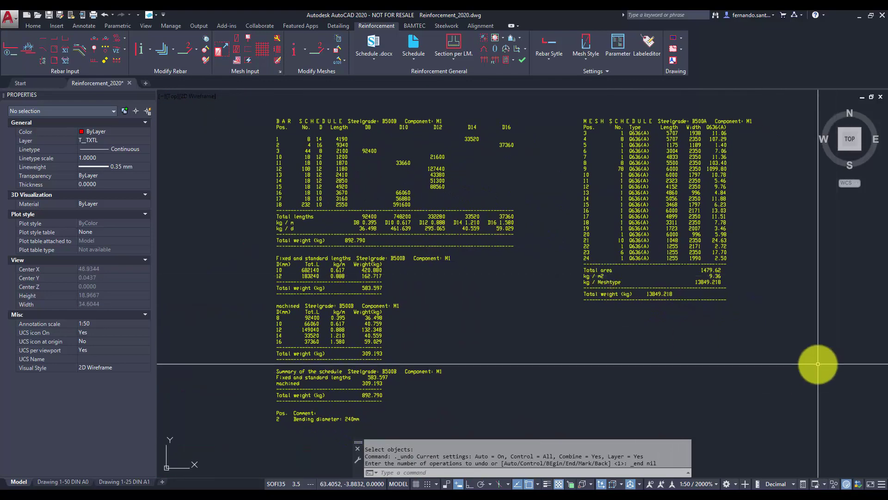
{"action": "scroll", "coordinate": [818, 364], "scroll_direction": "down", "scroll_amount": 6}
Insert the bending list from Reinforcement_2020.dxf to the right of the text schedules
{"action": "left_click", "coordinate": [413, 59]}
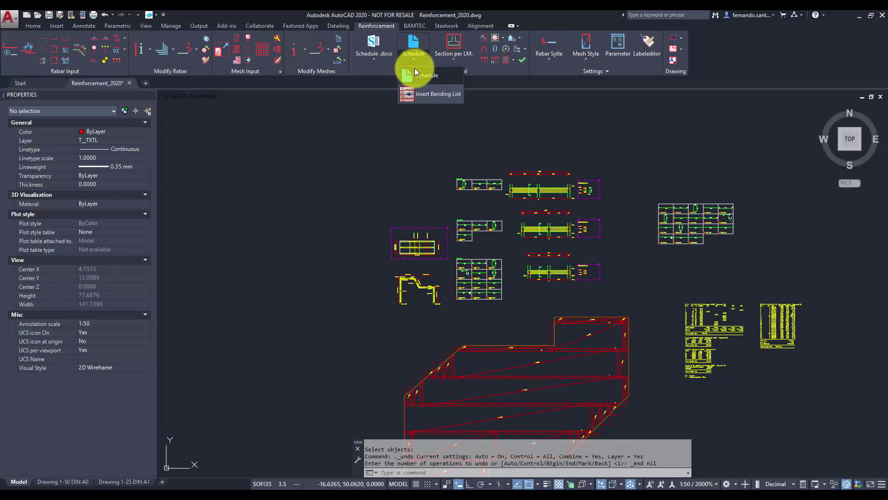
{"action": "left_click", "coordinate": [418, 95]}
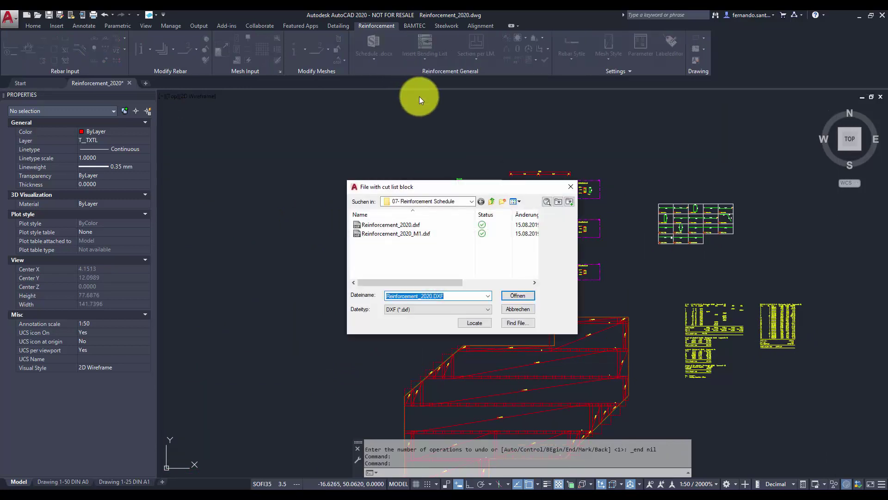
{"action": "left_click", "coordinate": [423, 226]}
{"action": "left_click", "coordinate": [520, 295]}
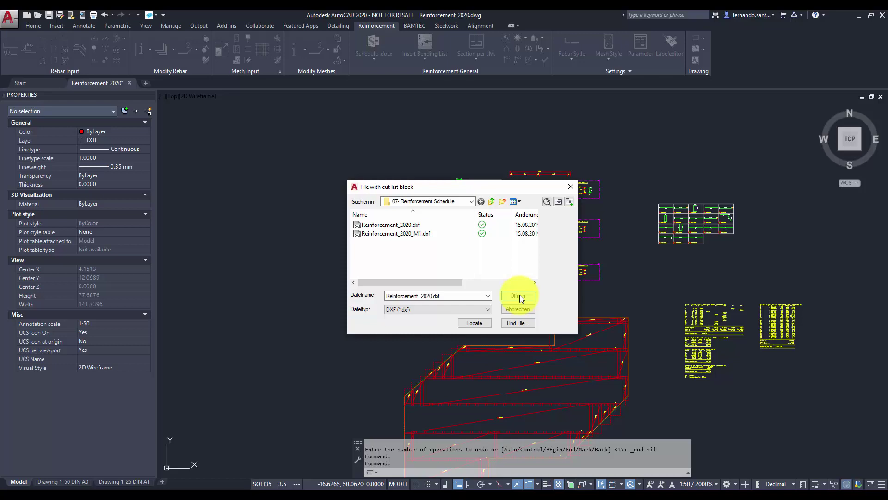
{"action": "mouse_move", "coordinate": [661, 274]}
{"action": "middle_mouse_down"}
{"action": "mouse_move", "coordinate": [499, 197]}
{"action": "mouse_move", "coordinate": [420, 179]}
{"action": "middle_mouse_up"}
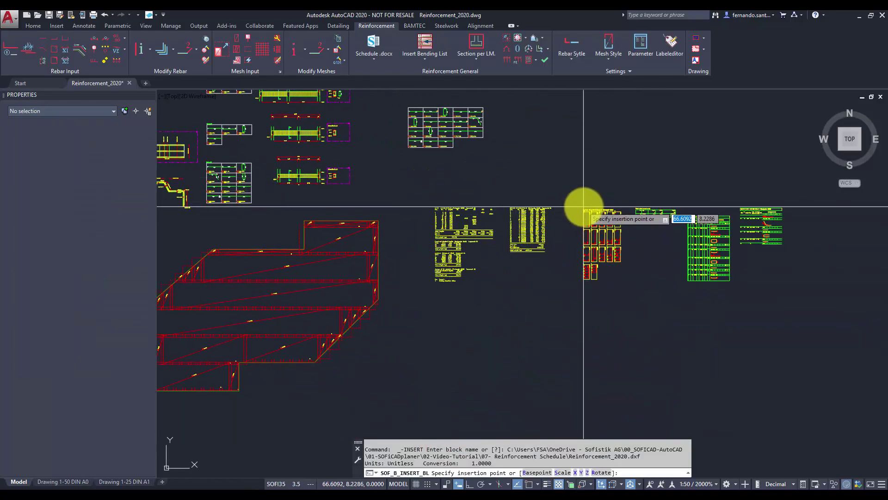
{"action": "left_click", "coordinate": [584, 207]}
Zoom and pan to inspect the mesh cut schedule and bending schedule tables
{"action": "scroll", "coordinate": [699, 241], "scroll_direction": "up", "scroll_amount": 4}
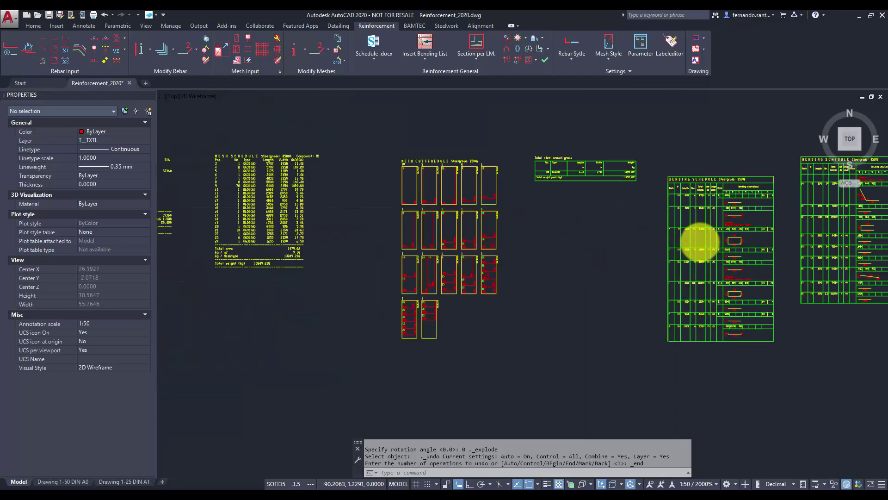
{"action": "scroll", "coordinate": [699, 241], "scroll_direction": "up", "scroll_amount": 2}
{"action": "middle_click_drag", "start_coordinate": [460, 218], "coordinate": [535, 230]}
{"action": "scroll", "coordinate": [394, 220], "scroll_direction": "up", "scroll_amount": 2}
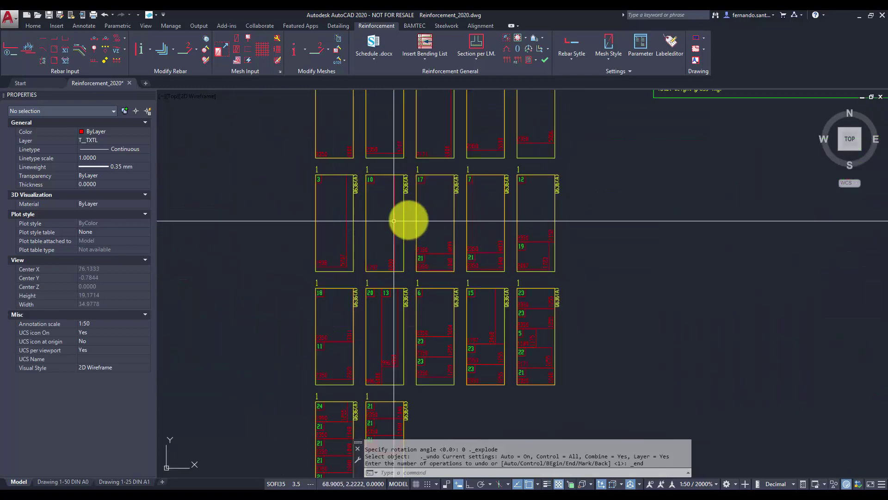
{"action": "scroll", "coordinate": [468, 206], "scroll_direction": "up", "scroll_amount": 2}
{"action": "mouse_move", "coordinate": [655, 298]}
{"action": "middle_mouse_down"}
{"action": "mouse_move", "coordinate": [660, 208]}
{"action": "mouse_move", "coordinate": [213, 258]}
{"action": "middle_mouse_up"}
{"action": "scroll", "coordinate": [658, 206], "scroll_direction": "down", "scroll_amount": 3}
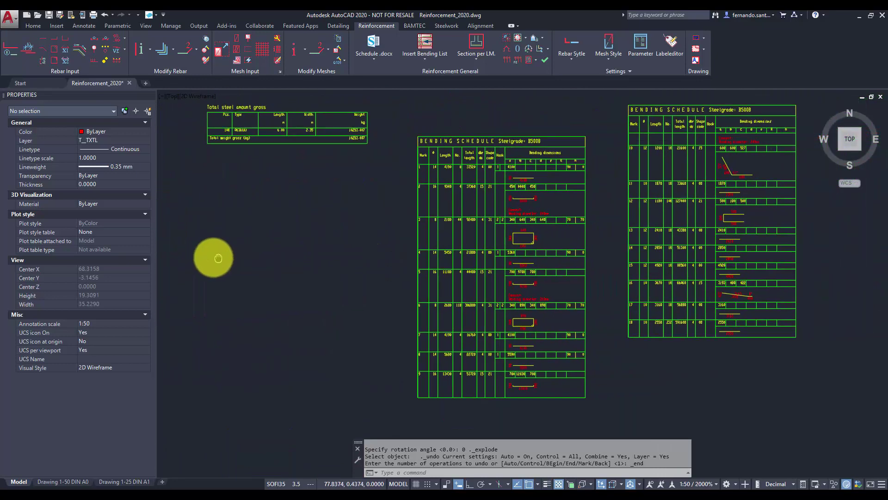
{"action": "scroll", "coordinate": [537, 227], "scroll_direction": "up", "scroll_amount": 4}
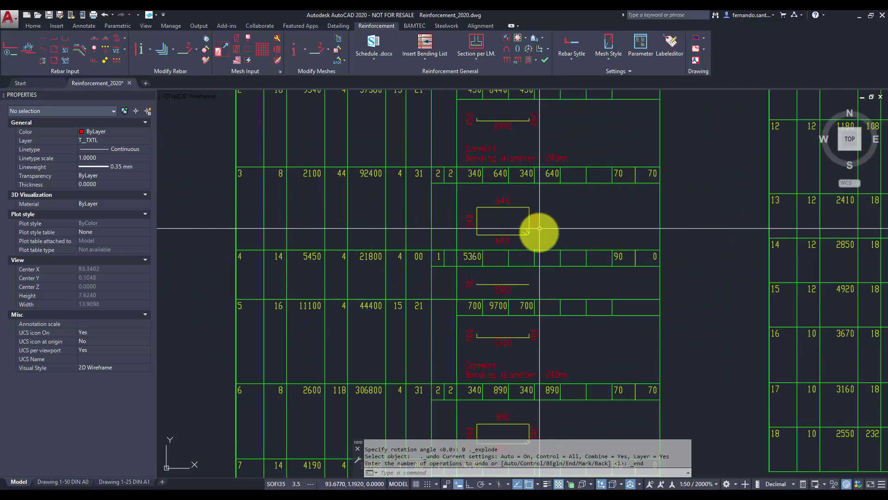
{"action": "middle_click_drag", "start_coordinate": [540, 229], "coordinate": [536, 185]}
{"action": "scroll", "coordinate": [605, 209], "scroll_direction": "down", "scroll_amount": 10}
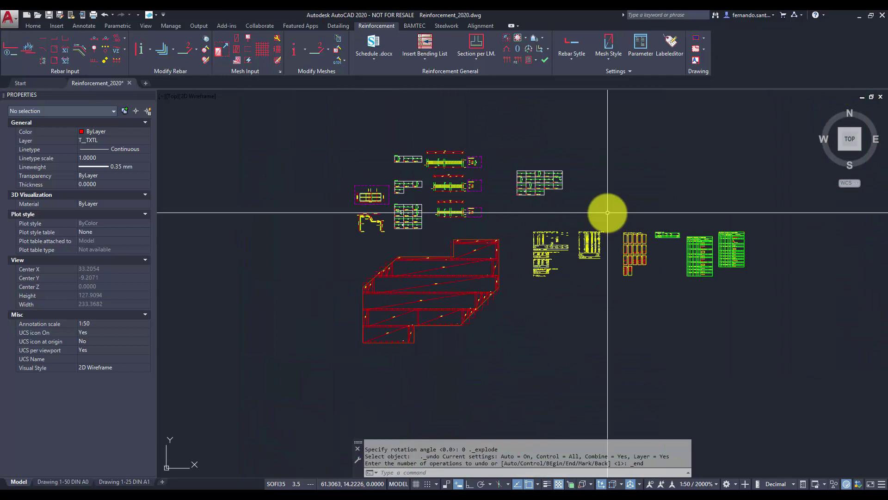
Generate a total-list schedule and page through its five pages, totalling 1243.154 kg
{"action": "left_click", "coordinate": [436, 60]}
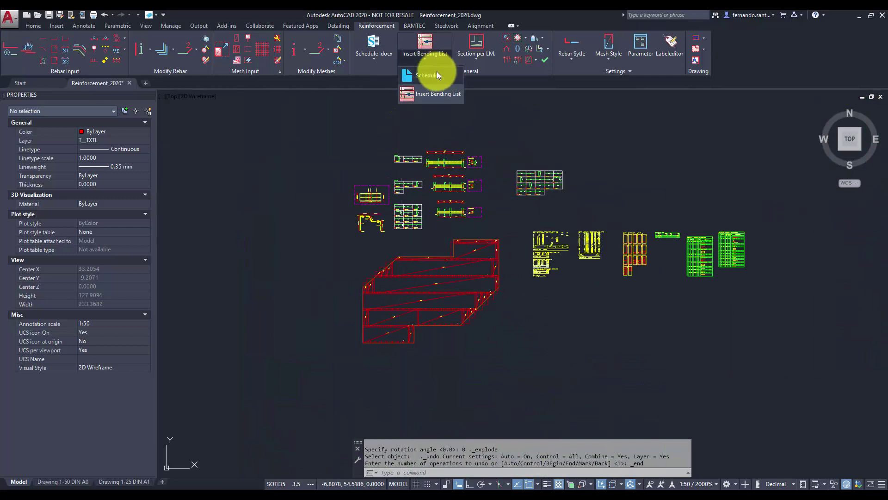
{"action": "left_click", "coordinate": [436, 74]}
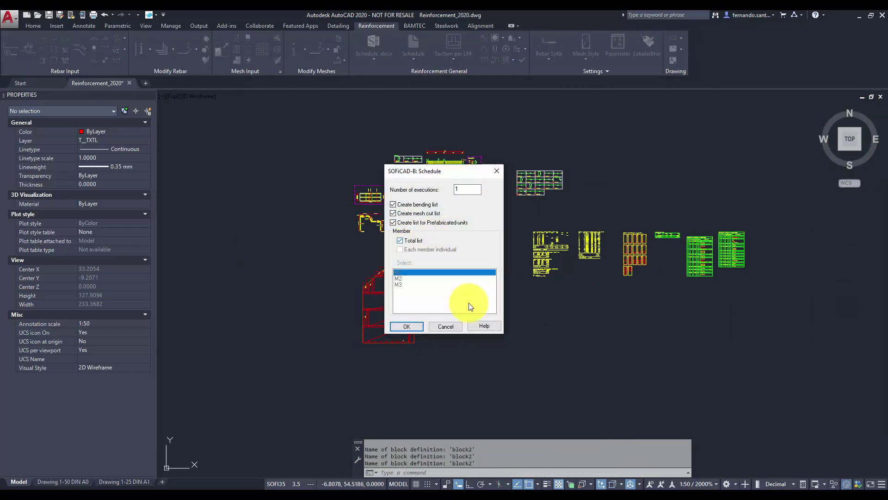
{"action": "left_click", "coordinate": [413, 330]}
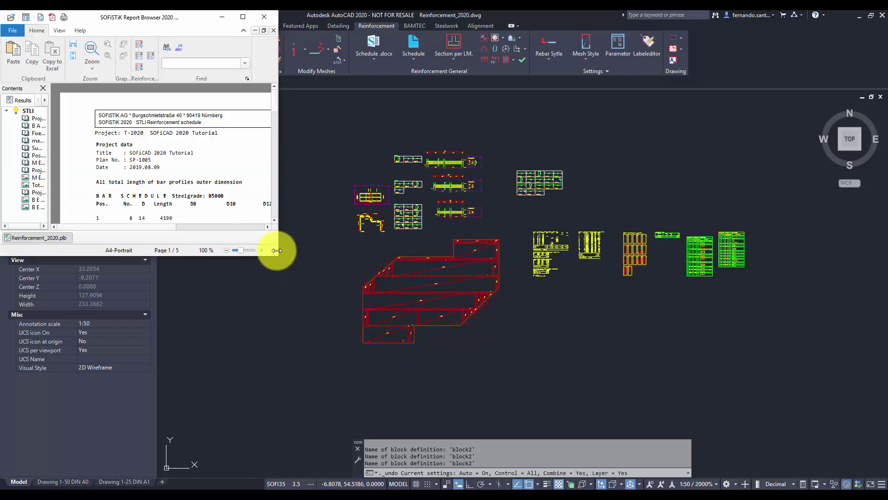
{"action": "left_click_drag", "start_coordinate": [273, 251], "coordinate": [619, 374]}
{"action": "left_click_drag", "start_coordinate": [352, 18], "coordinate": [530, 49]}
{"action": "scroll", "coordinate": [591, 248], "scroll_direction": "down", "scroll_amount": 5}
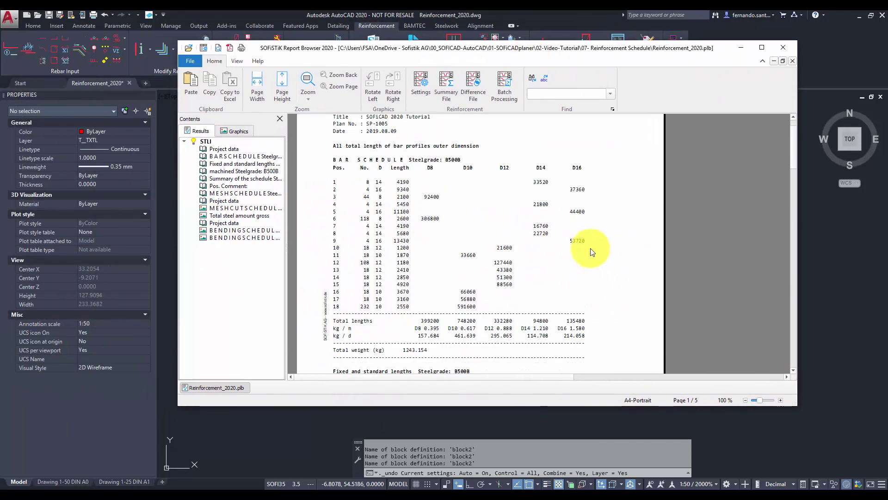
{"action": "scroll", "coordinate": [590, 248], "scroll_direction": "down", "scroll_amount": 10}
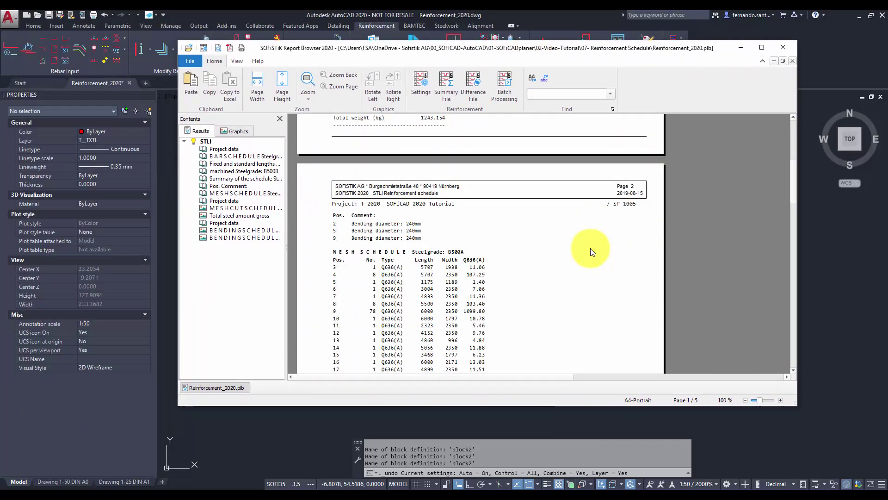
{"action": "scroll", "coordinate": [590, 248], "scroll_direction": "down", "scroll_amount": 10}
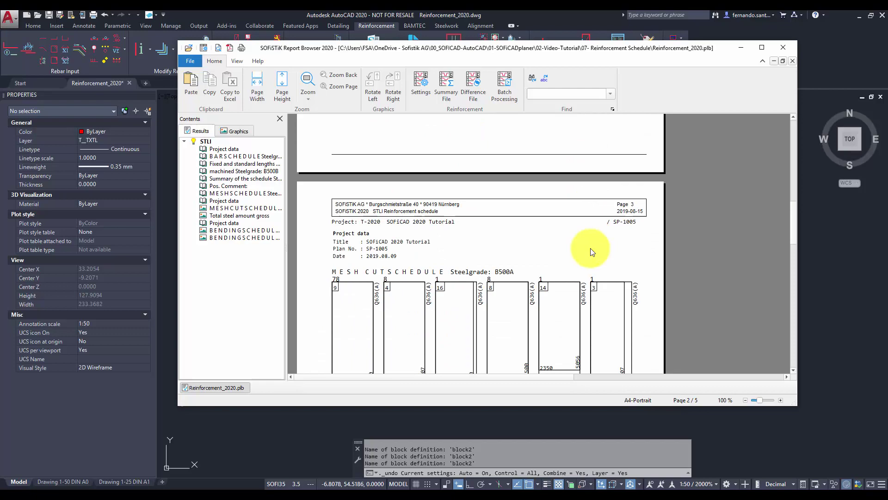
{"action": "scroll", "coordinate": [591, 248], "scroll_direction": "down", "scroll_amount": 2}
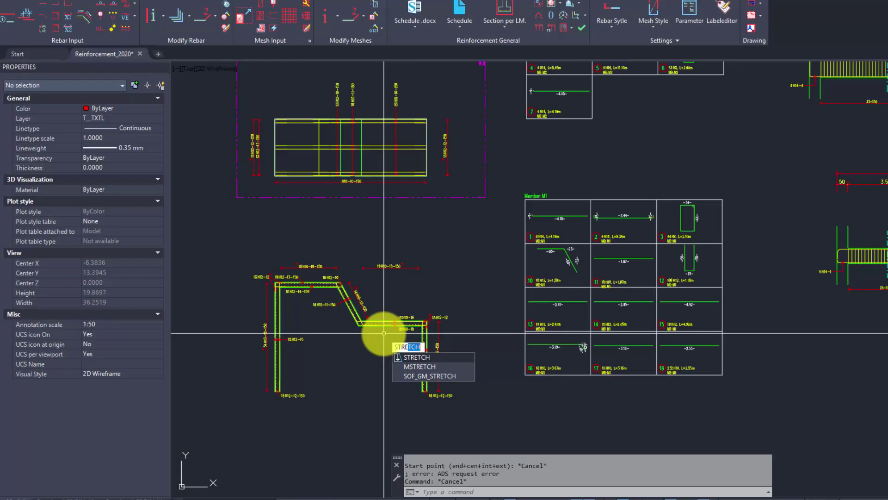
Stretch the selected bar ends in the bent bar drawing by 1 unit
{"action": "key", "text": "Return"}
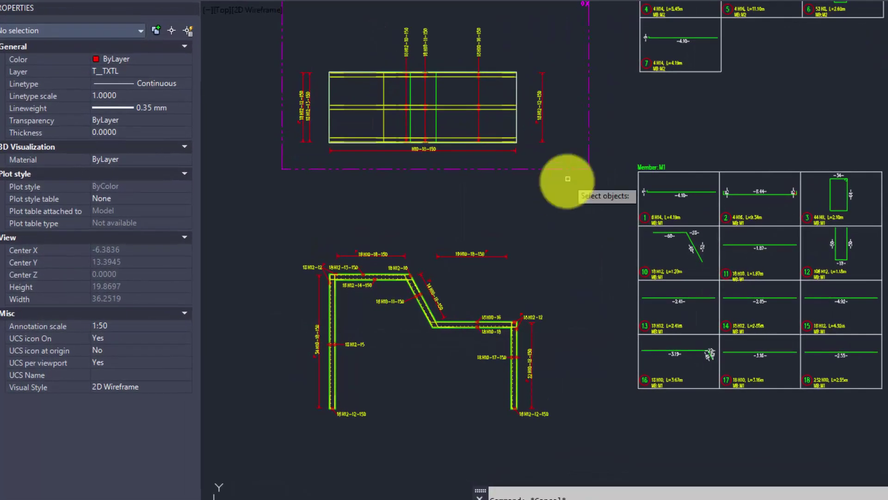
{"action": "left_click", "coordinate": [567, 36]}
{"action": "left_click", "coordinate": [460, 407]}
{"action": "key", "text": "Return"}
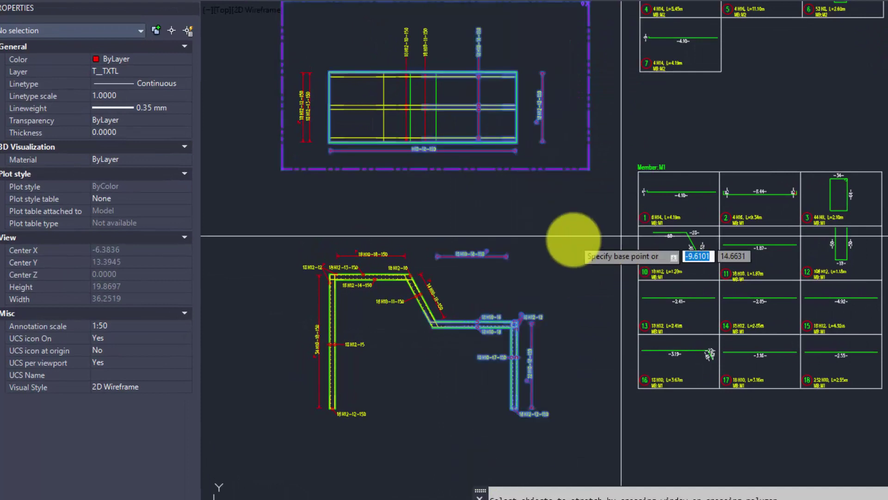
{"action": "left_click", "coordinate": [549, 230]}
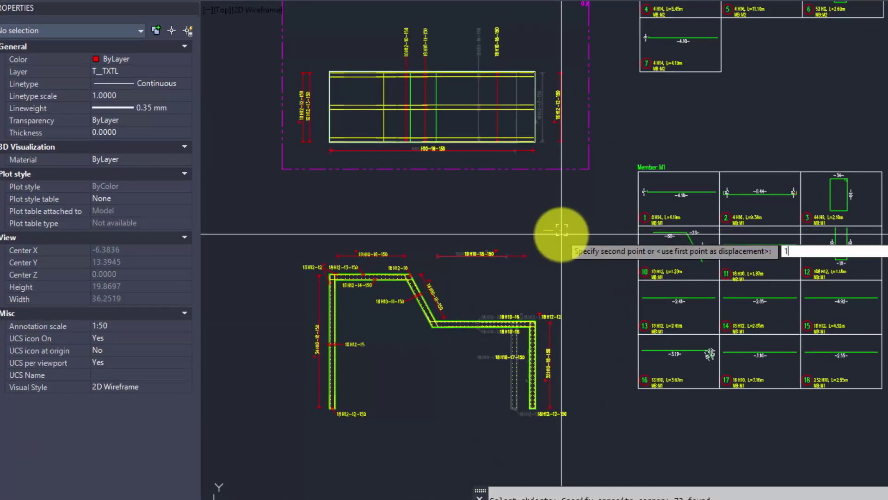
{"action": "key", "text": "Return"}
{"action": "scroll", "coordinate": [409, 231], "scroll_direction": "up", "scroll_amount": 1}
{"action": "key", "text": "space"}
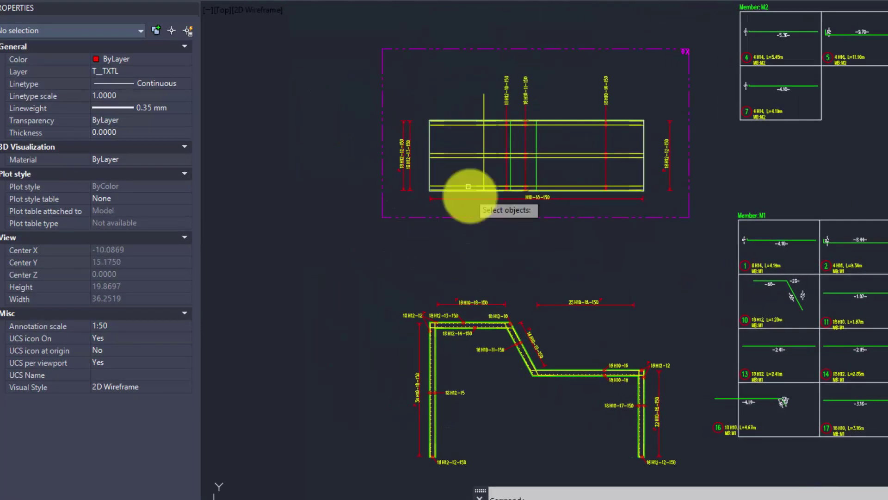
Select the bar drawing objects for a move, then cancel it
{"action": "left_click", "coordinate": [473, 82]}
{"action": "left_click", "coordinate": [376, 486]}
{"action": "key", "text": "space"}
{"action": "left_click", "coordinate": [375, 296]}
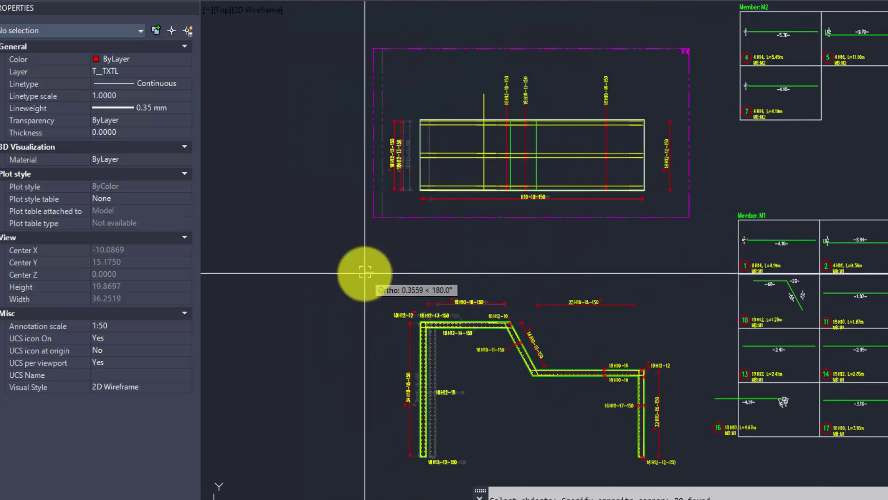
{"action": "key", "text": "Escape"}
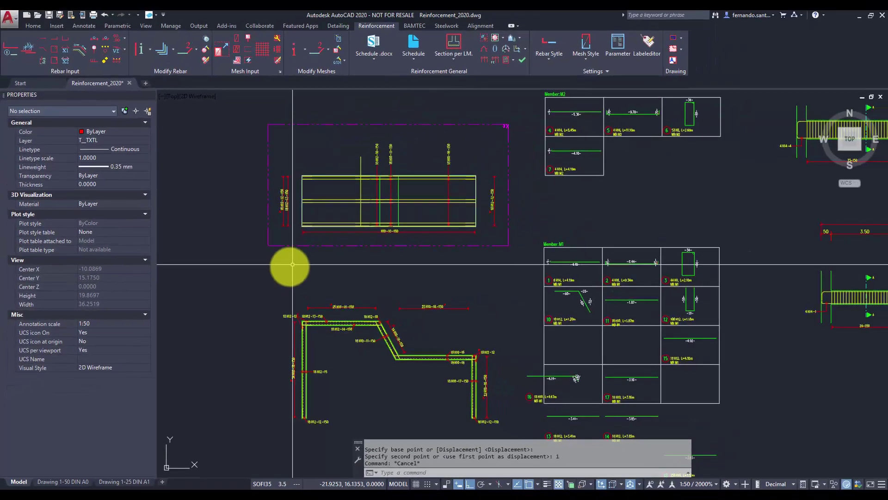
Update the M1 and M2 extraction grids and begin saving the drawing under a new name
{"action": "left_click", "coordinate": [544, 333]}
{"action": "right_click", "coordinate": [545, 332]}
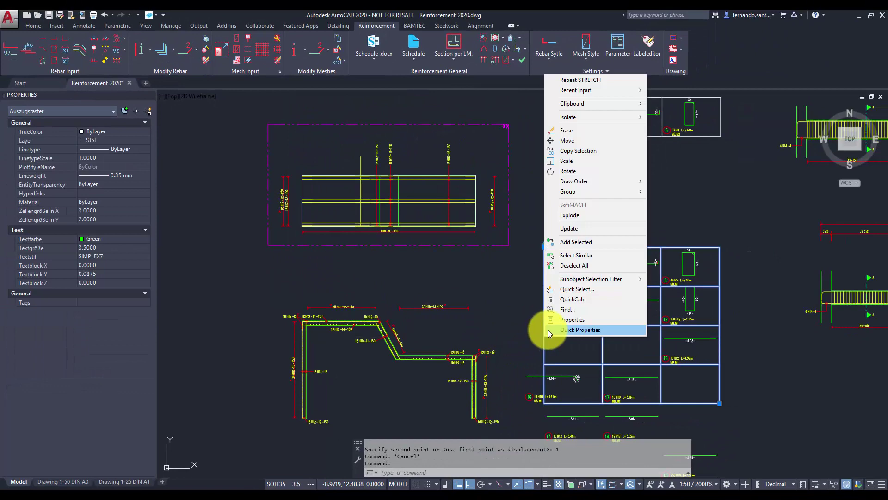
{"action": "left_click", "coordinate": [597, 228]}
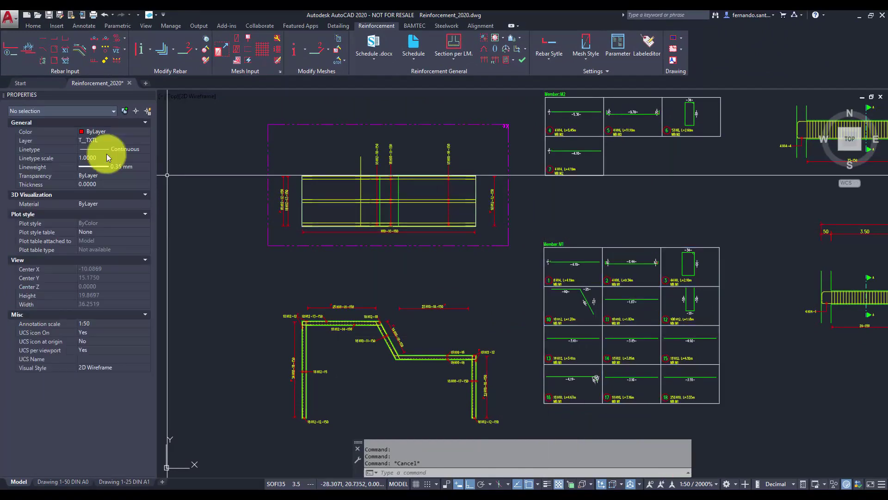
{"action": "left_click", "coordinate": [60, 16]}
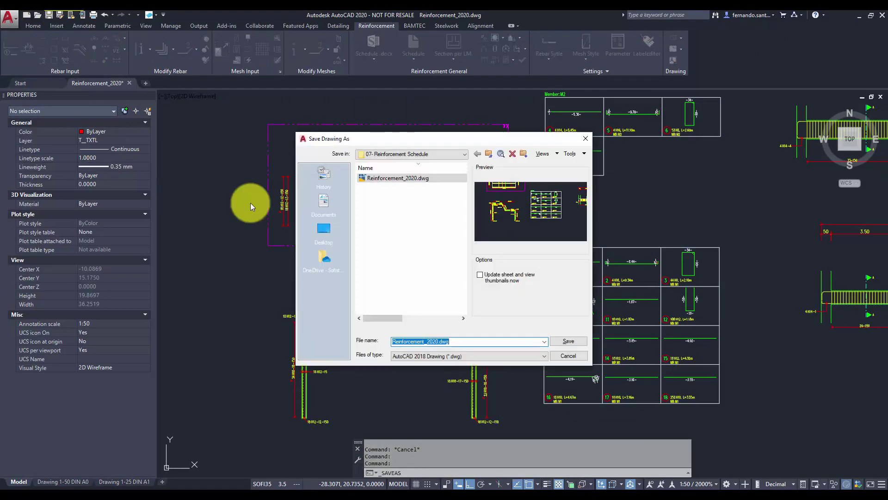
Save the drawing as Reinforcement_2020_b
{"action": "left_click", "coordinate": [437, 341]}
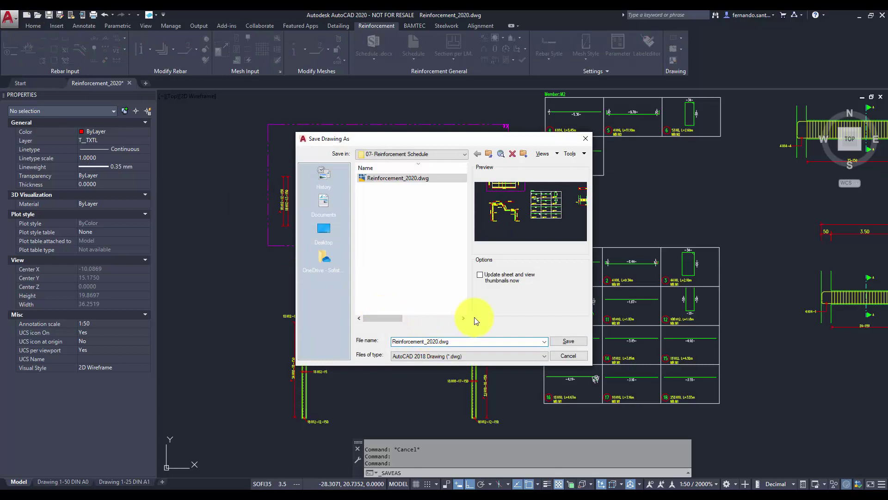
{"action": "type", "text": "_b"}
{"action": "left_click", "coordinate": [570, 342]}
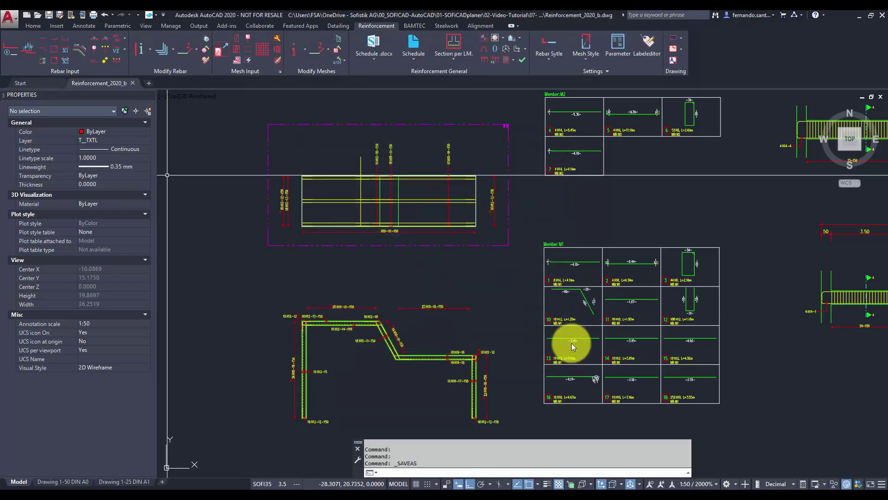
Generate a bar schedule report limited to member M1
{"action": "left_click", "coordinate": [416, 44]}
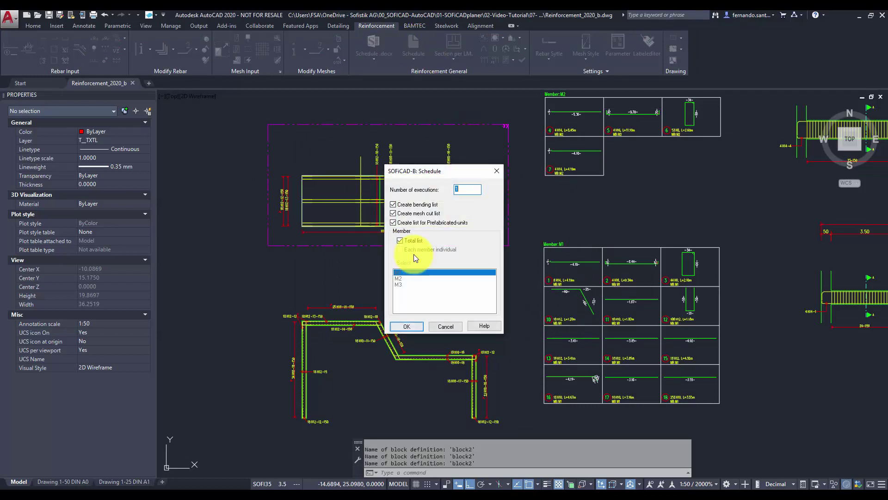
{"action": "left_click", "coordinate": [409, 243]}
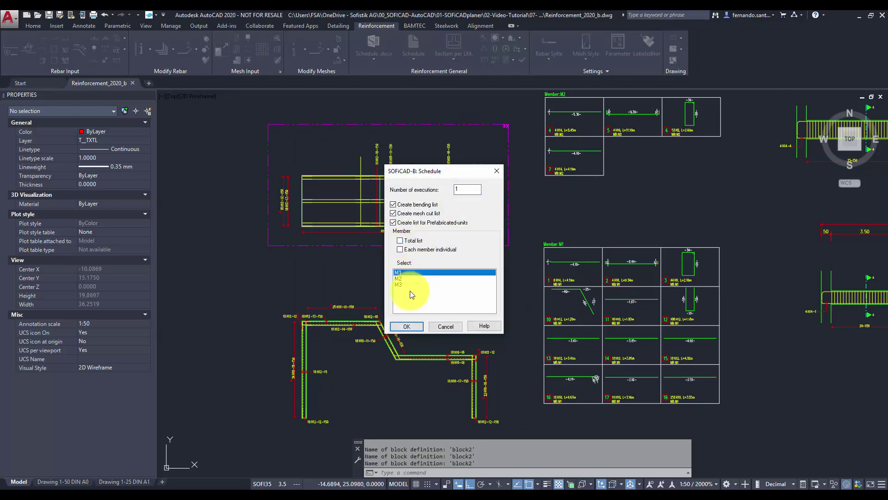
{"action": "left_click", "coordinate": [407, 327]}
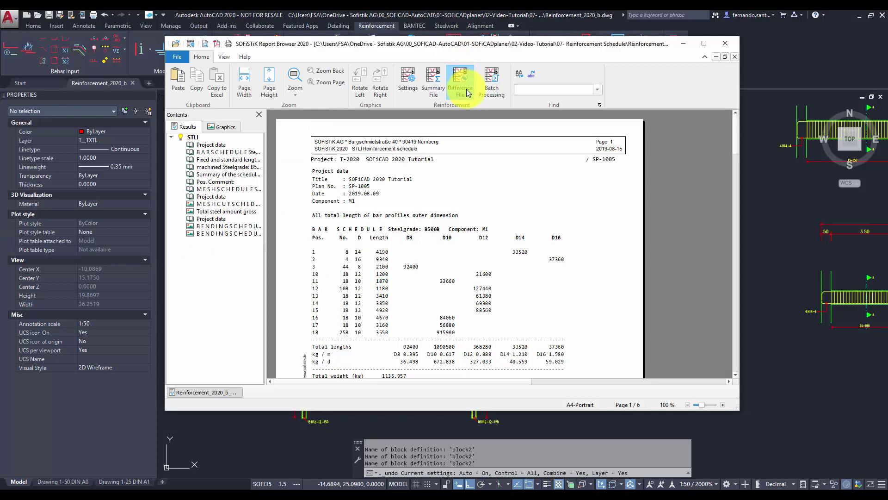
Create a difference schedule against Reinforcement_2020_M1.stl and scroll through the report
{"action": "left_click", "coordinate": [467, 92]}
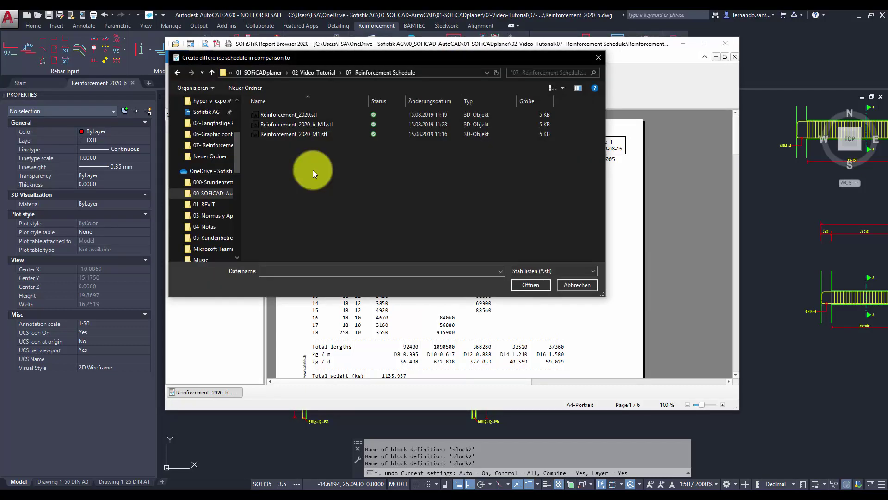
{"action": "left_click", "coordinate": [324, 134]}
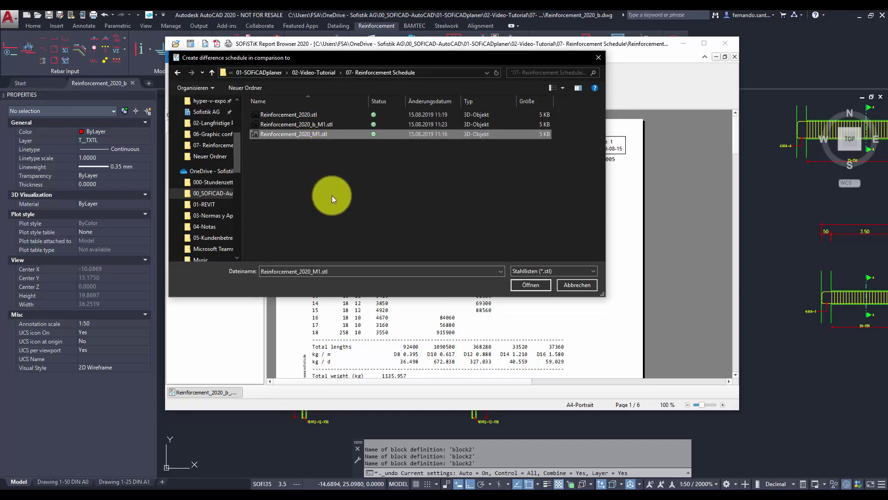
{"action": "left_click", "coordinate": [515, 282]}
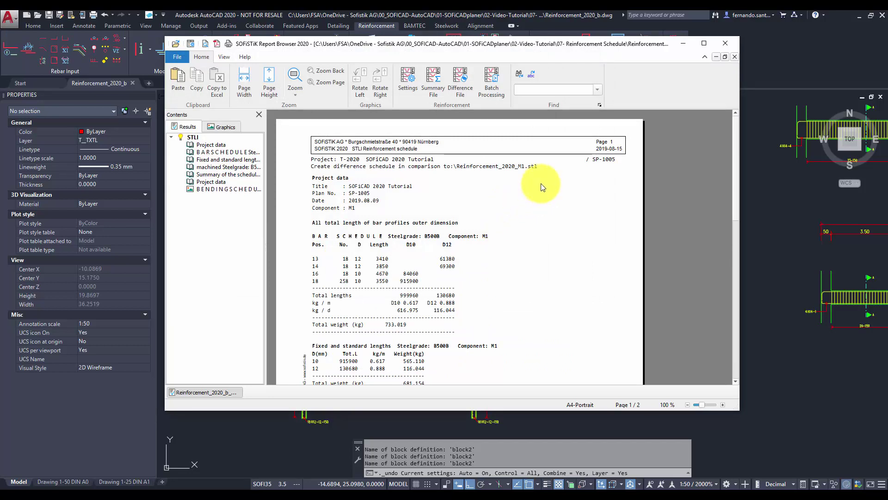
{"action": "scroll", "coordinate": [543, 187], "scroll_direction": "down", "scroll_amount": 10}
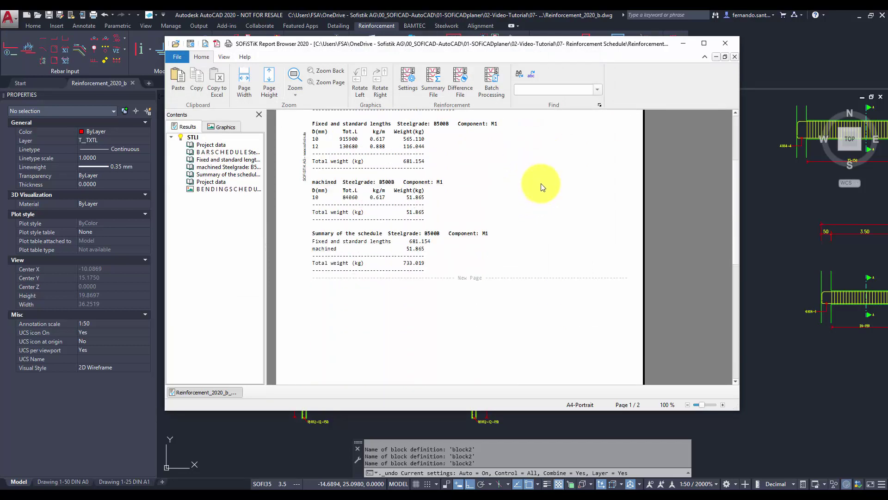
{"action": "scroll", "coordinate": [543, 187], "scroll_direction": "down", "scroll_amount": 15}
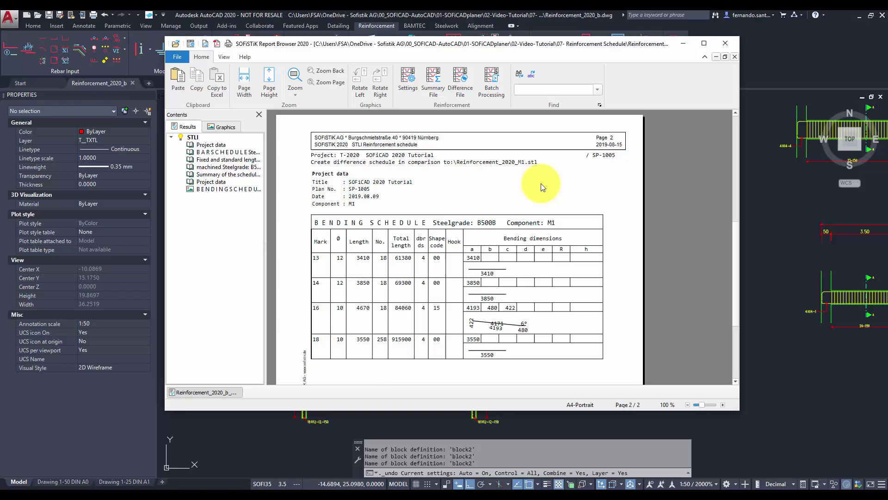
{"action": "scroll", "coordinate": [543, 187], "scroll_direction": "down", "scroll_amount": 3}
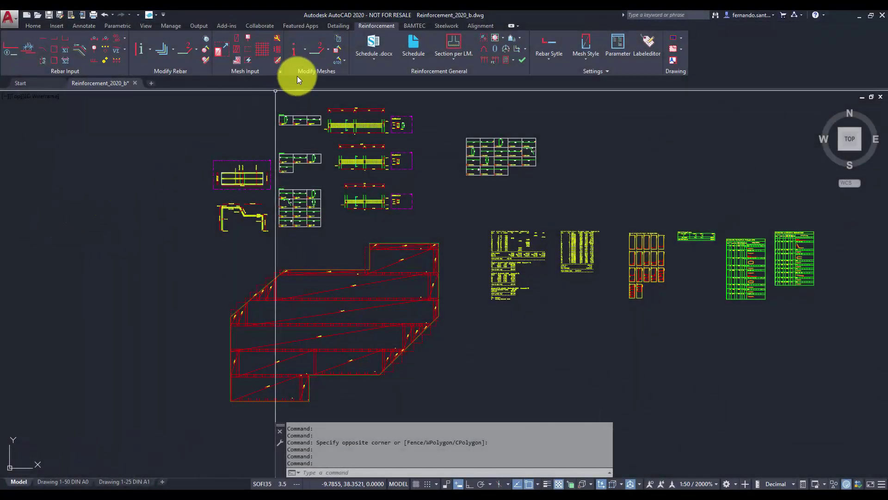
In the Schedule .docx settings, uncheck members M2 and M3 so only M1 remains
{"action": "left_click", "coordinate": [373, 44]}
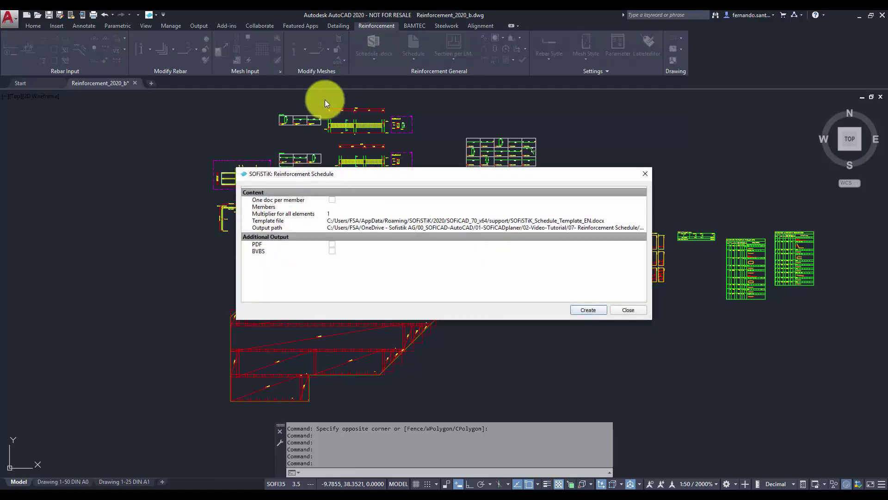
{"action": "left_click", "coordinate": [274, 207]}
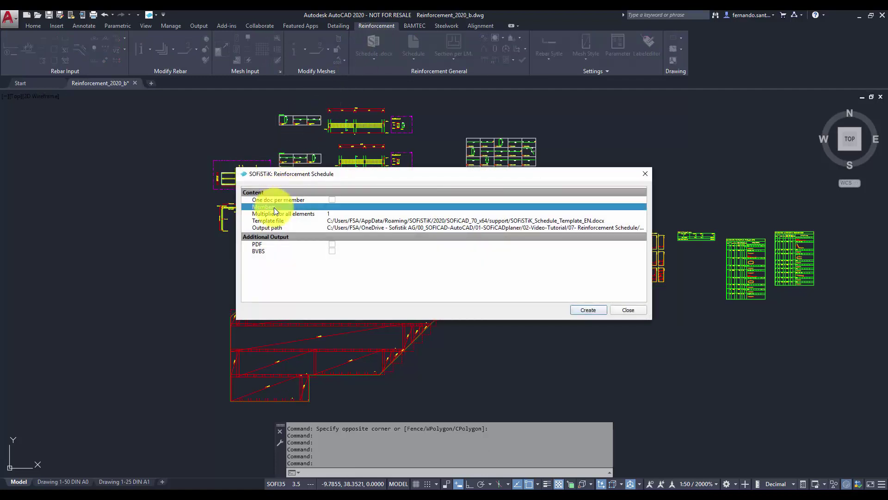
{"action": "left_click", "coordinate": [331, 207]}
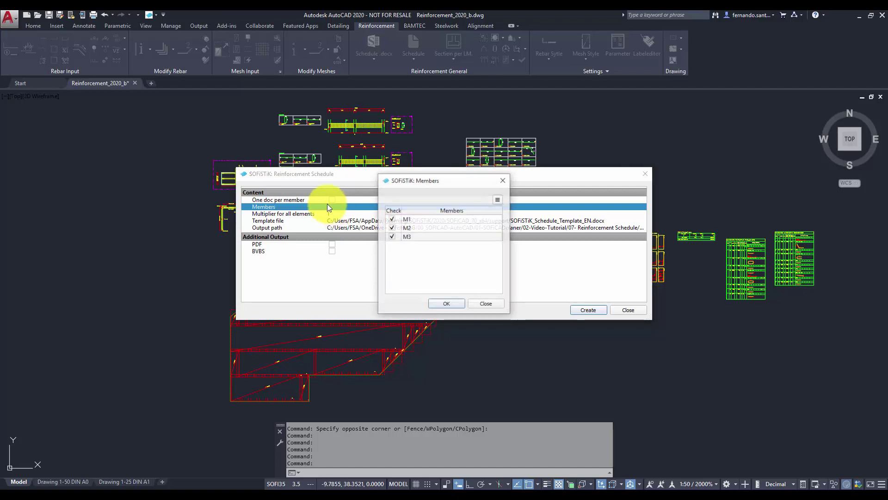
{"action": "left_click", "coordinate": [392, 227]}
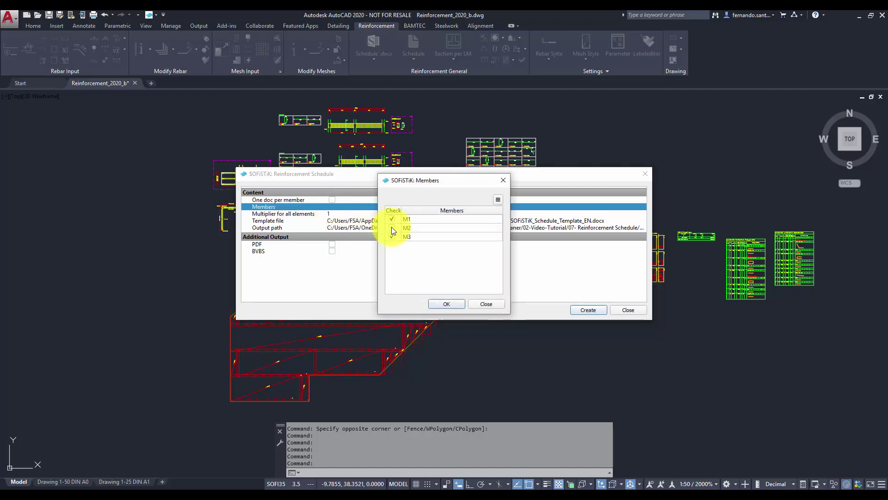
{"action": "left_click", "coordinate": [392, 237]}
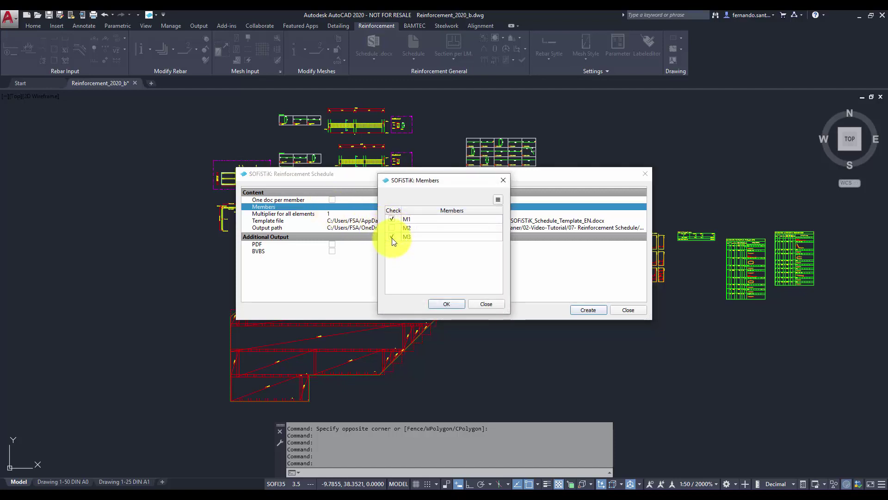
{"action": "left_click", "coordinate": [433, 301]}
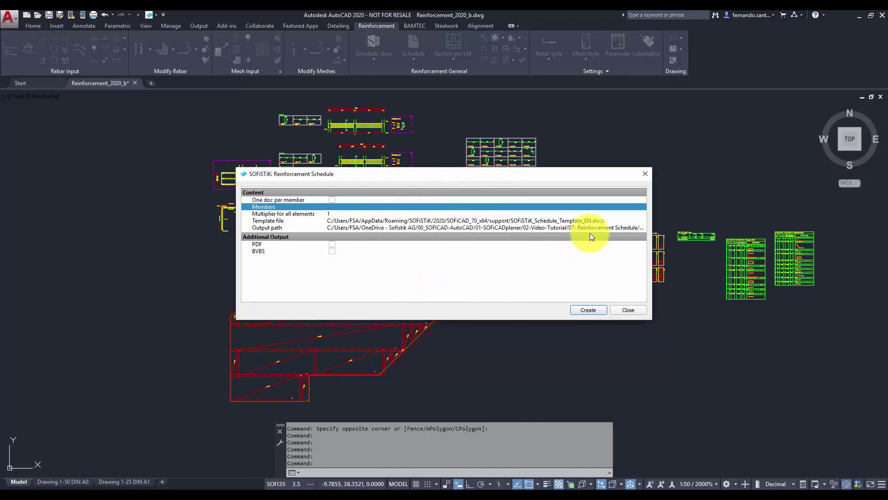
Open SOFiSTiK_Schedule_Template_EN.docx in Word from the Template file browse dialog
{"action": "left_click", "coordinate": [635, 221]}
{"action": "left_click", "coordinate": [642, 220]}
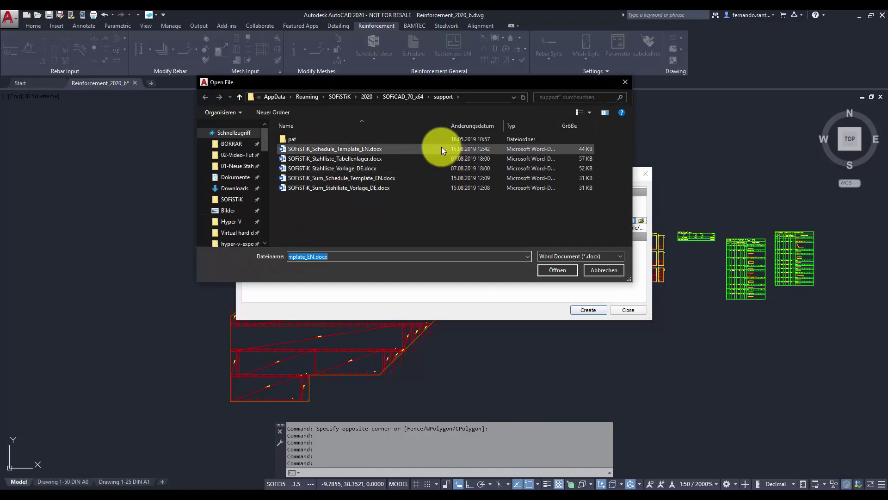
{"action": "left_click", "coordinate": [431, 149]}
{"action": "right_click", "coordinate": [431, 148]}
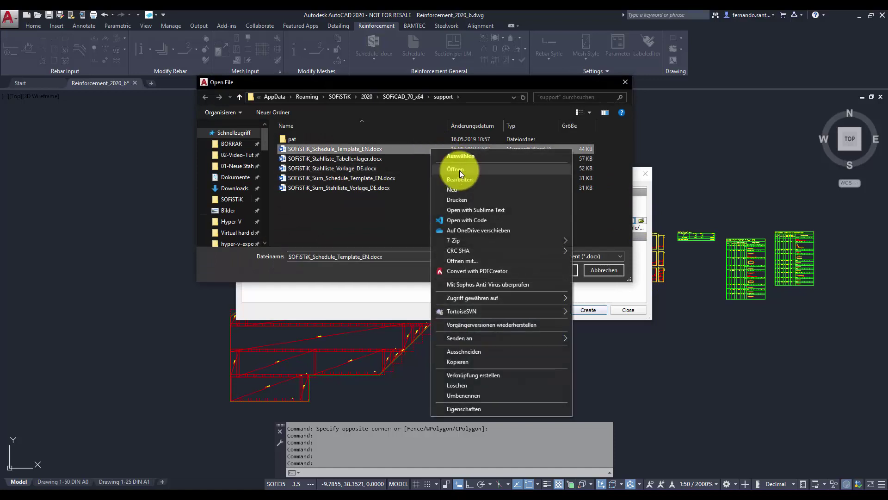
{"action": "left_click", "coordinate": [460, 171]}
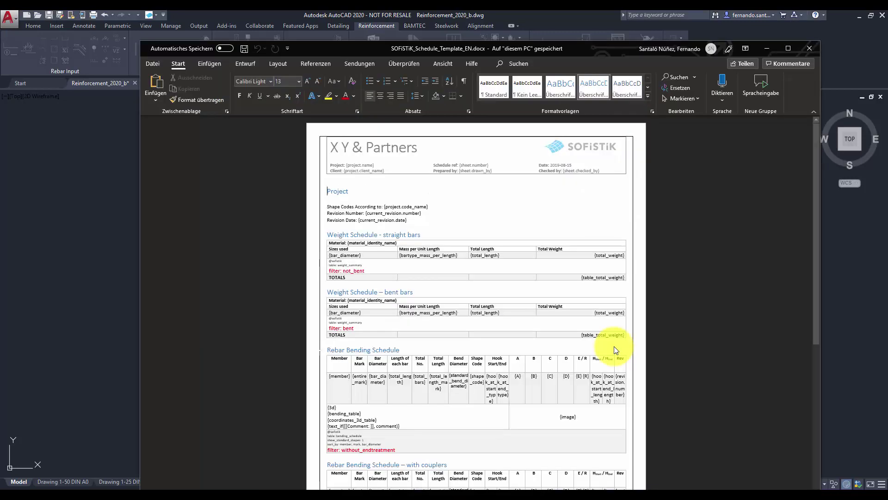
Inspect the template's {total_length} and {total_bars} placeholders and without_endtreatment filter note
{"action": "left_click_drag", "start_coordinate": [815, 184], "coordinate": [804, 205]}
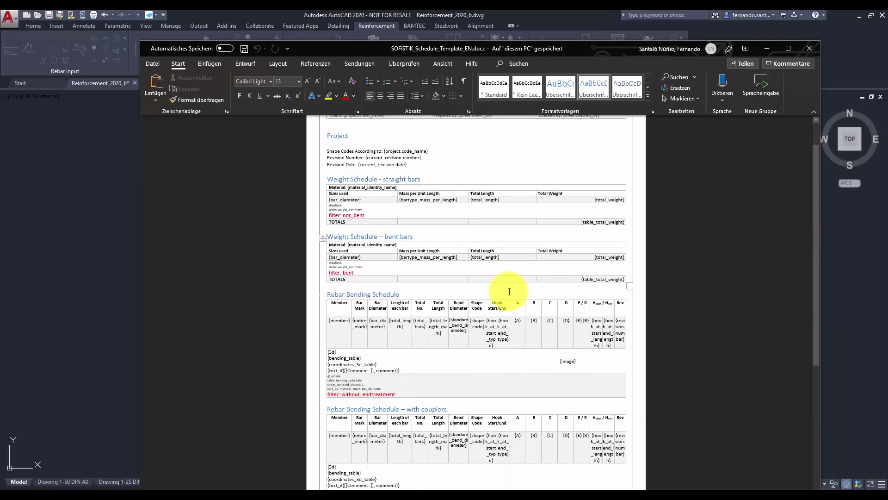
{"action": "left_click_drag", "start_coordinate": [397, 301], "coordinate": [402, 322]}
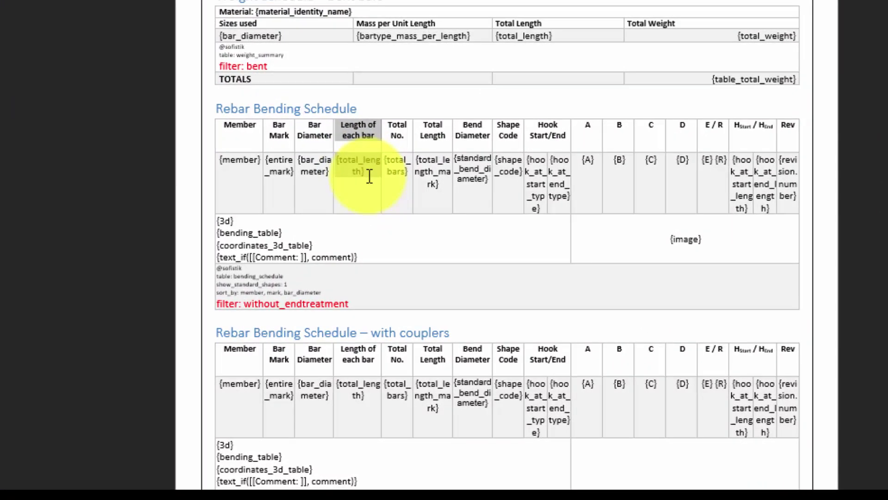
{"action": "left_click", "coordinate": [367, 220]}
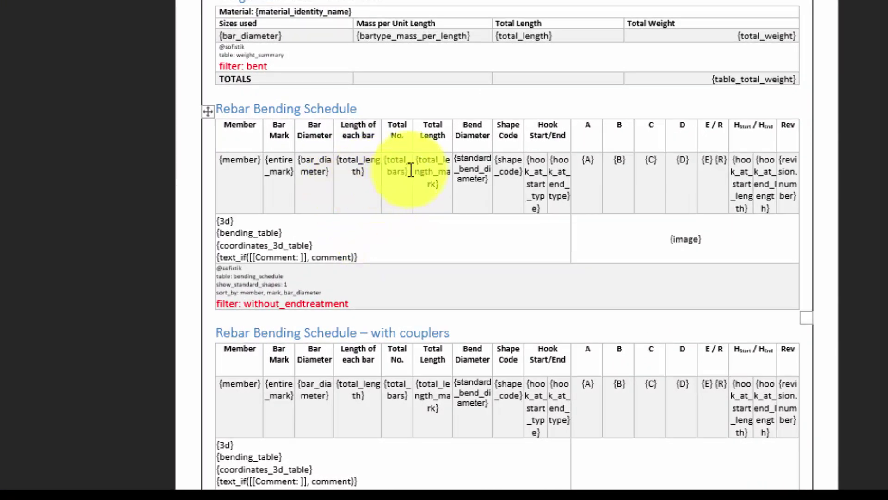
{"action": "left_click_drag", "start_coordinate": [408, 172], "coordinate": [386, 159]}
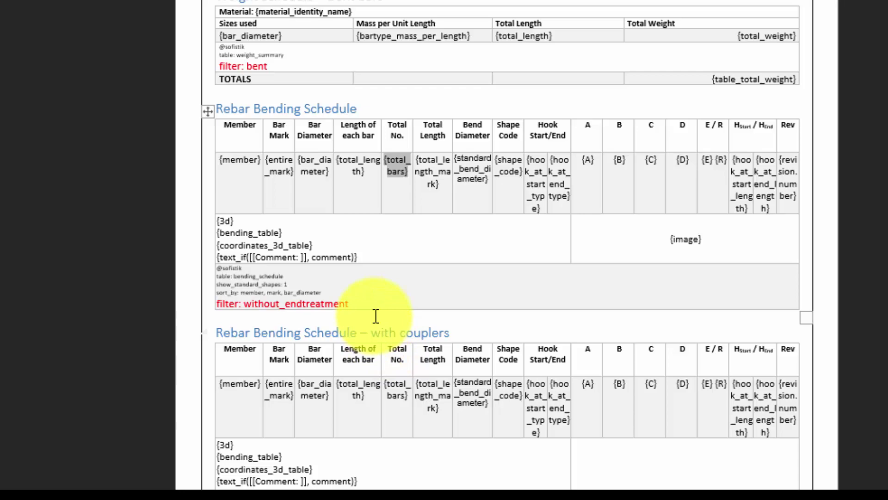
{"action": "left_click_drag", "start_coordinate": [363, 304], "coordinate": [222, 306]}
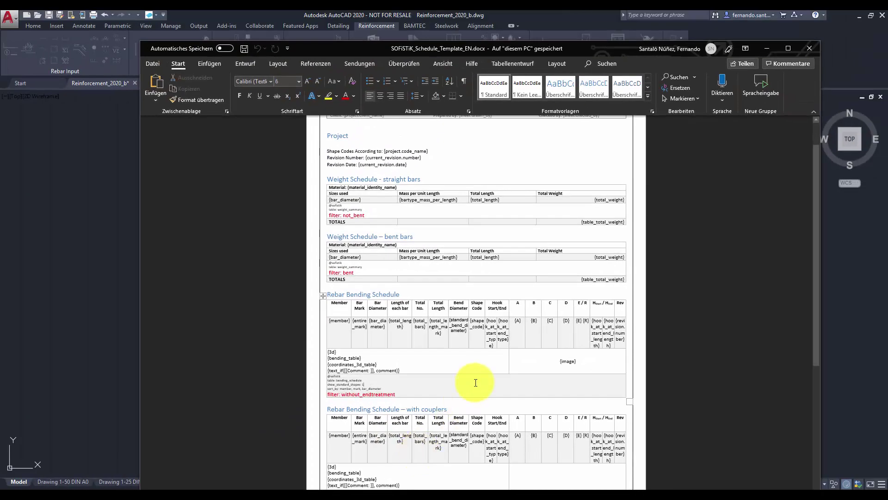
{"action": "left_click", "coordinate": [474, 381]}
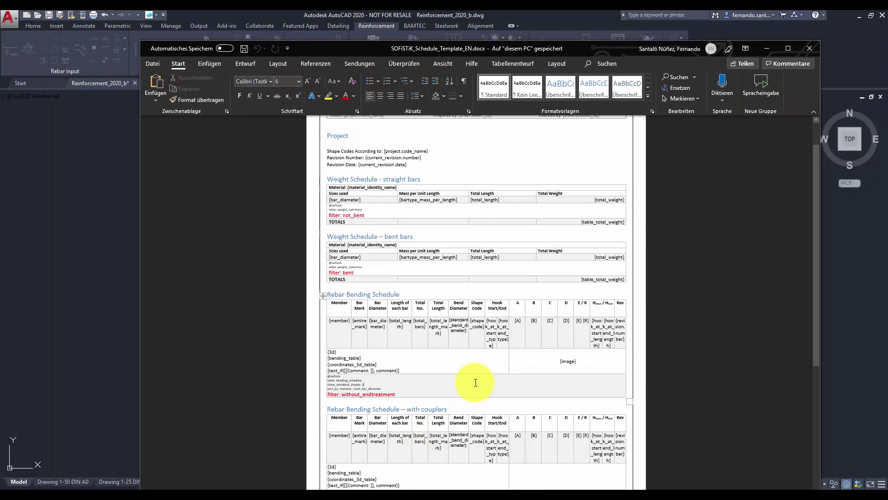
Close the template and create the schedule using SOFiSTiK_Schedule_Template_EN.docx as template
{"action": "left_click", "coordinate": [809, 48]}
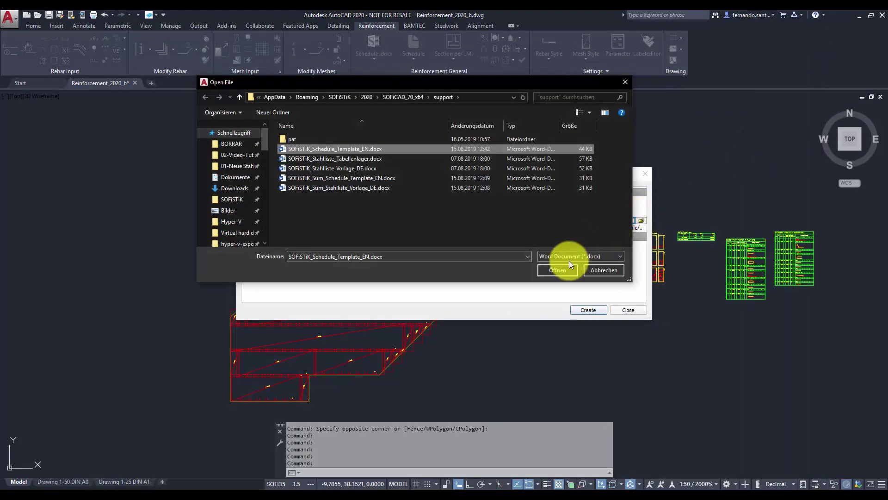
{"action": "left_click", "coordinate": [561, 267]}
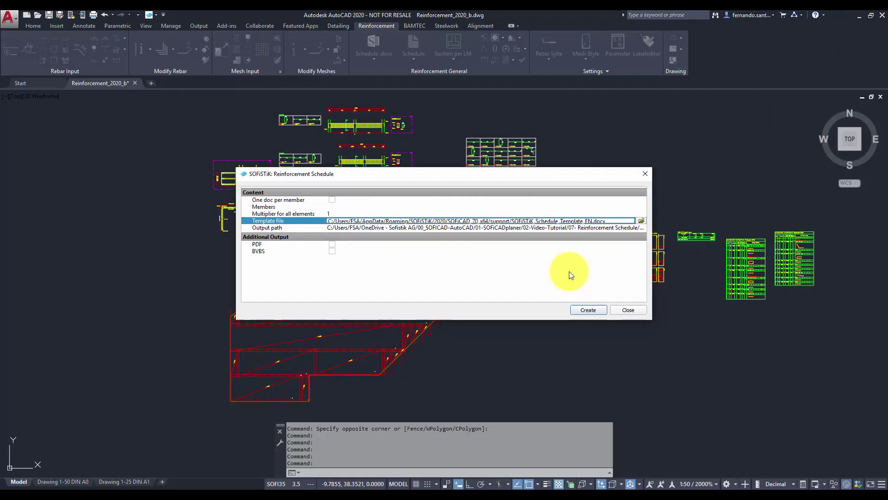
{"action": "left_click", "coordinate": [586, 309]}
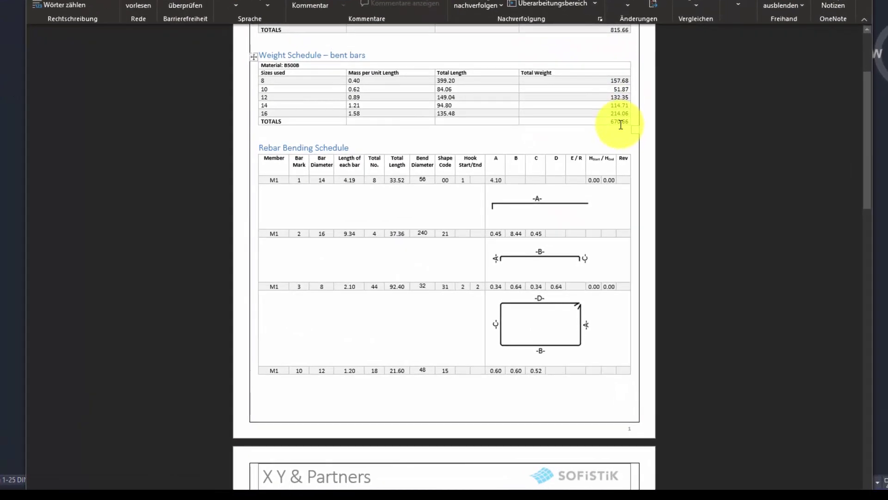
Scroll the generated Reinforcement_2020_b.docx schedule down to its Fabric Schedule
{"action": "scroll", "coordinate": [621, 125], "scroll_direction": "down", "scroll_amount": 3}
{"action": "scroll", "coordinate": [621, 125], "scroll_direction": "down", "scroll_amount": 5}
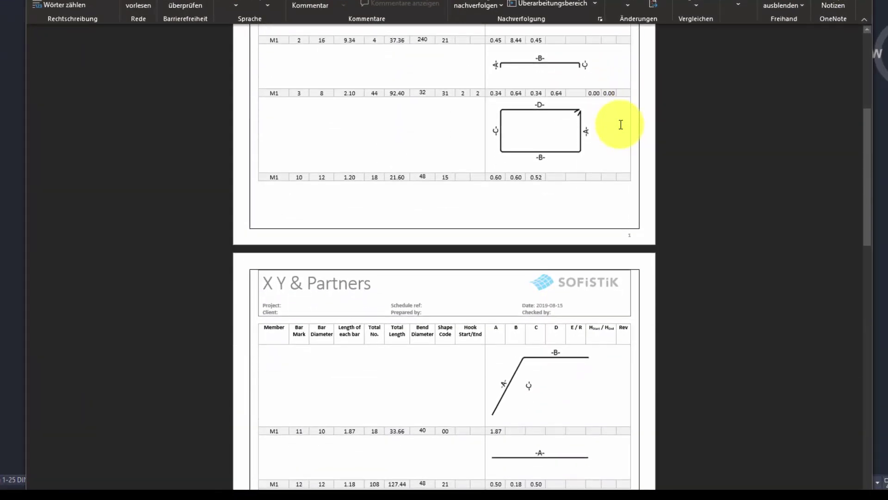
{"action": "scroll", "coordinate": [620, 124], "scroll_direction": "down", "scroll_amount": 10}
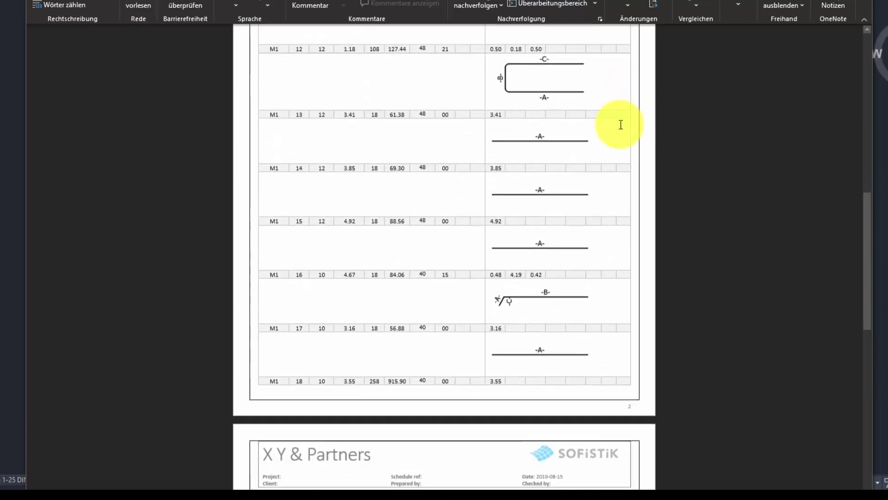
{"action": "scroll", "coordinate": [621, 124], "scroll_direction": "down", "scroll_amount": 8}
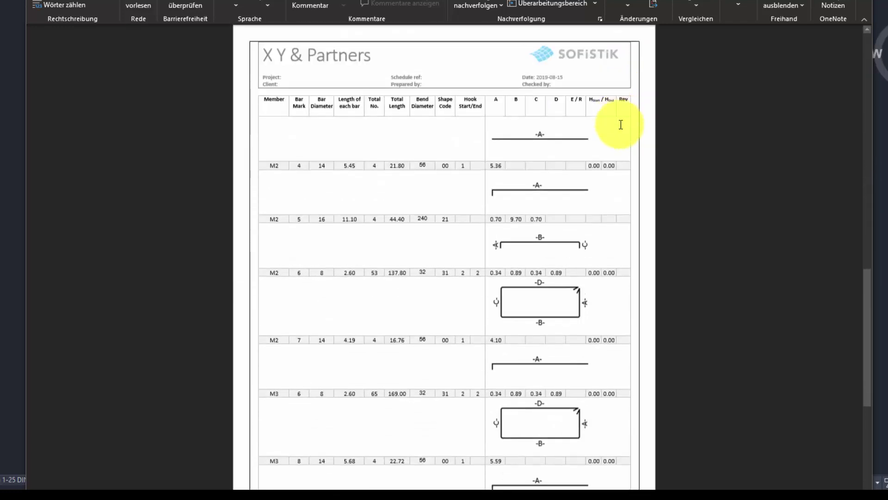
{"action": "scroll", "coordinate": [621, 124], "scroll_direction": "down", "scroll_amount": 9}
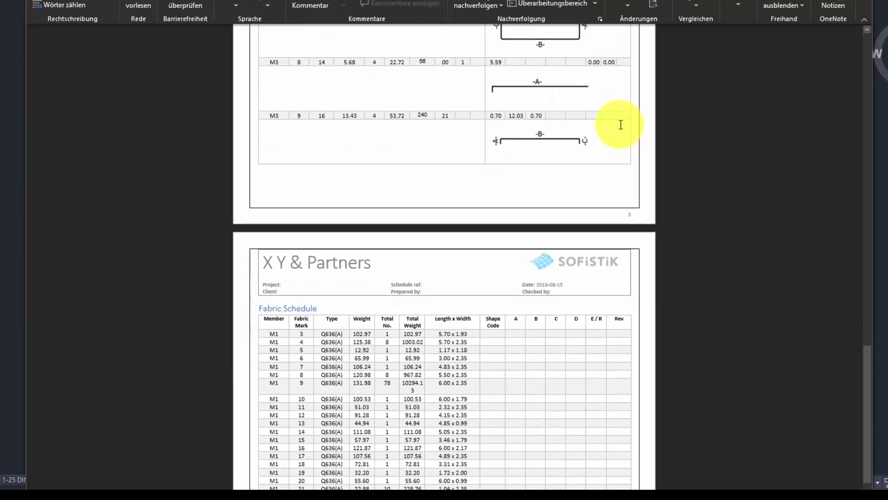
{"action": "scroll", "coordinate": [621, 124], "scroll_direction": "down", "scroll_amount": 4}
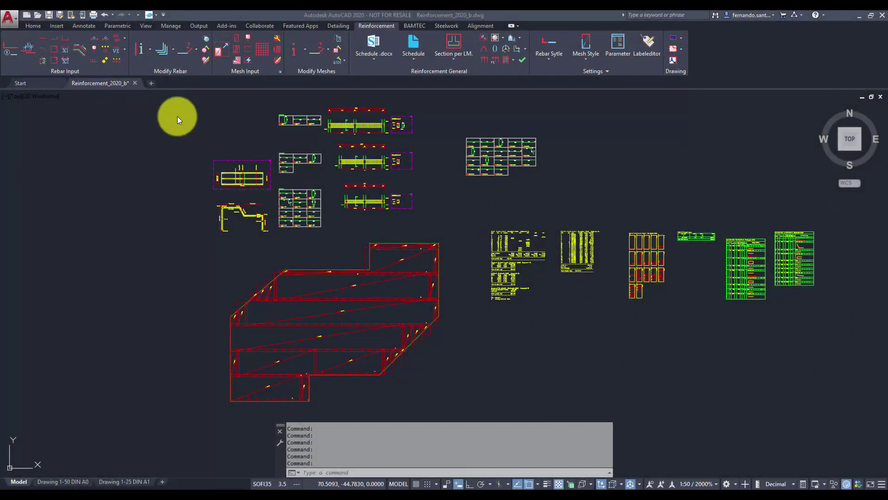
Start a Difference schedule and keep members M1–M3 selected
{"action": "left_click", "coordinate": [379, 56]}
{"action": "left_click", "coordinate": [405, 92]}
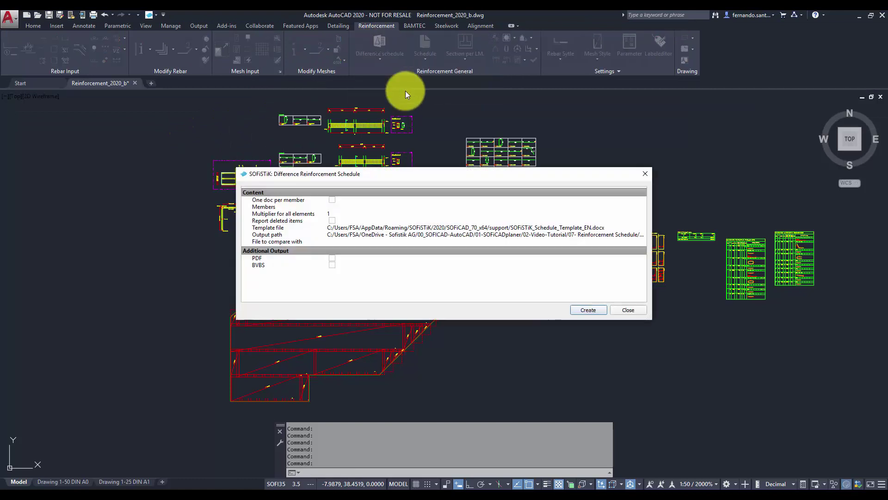
{"action": "left_click", "coordinate": [342, 207]}
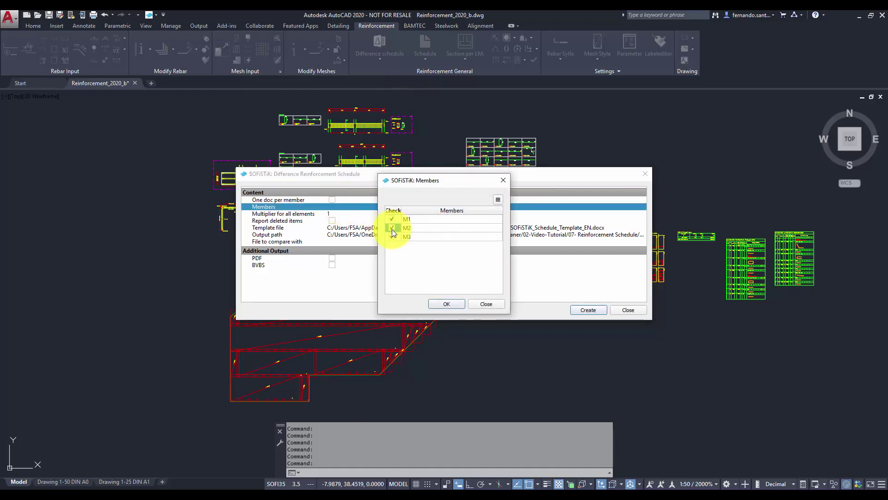
{"action": "left_click", "coordinate": [444, 304]}
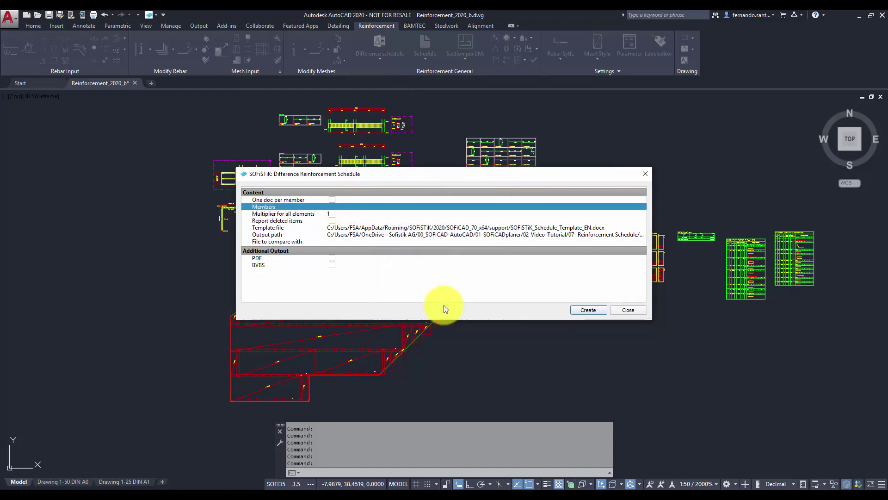
Compare against Reinforcement_2020.dwg, create the difference schedule and view it maximized in Word
{"action": "left_click", "coordinate": [334, 242]}
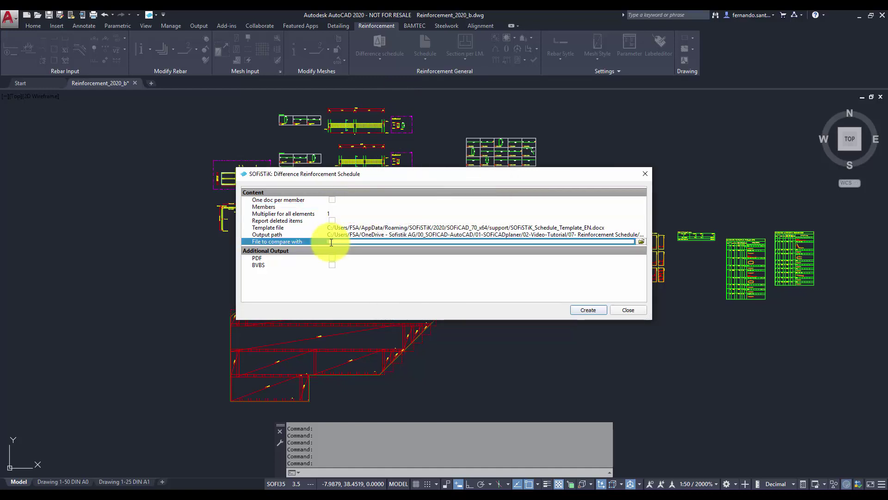
{"action": "left_click", "coordinate": [641, 241]}
{"action": "left_click", "coordinate": [369, 140]}
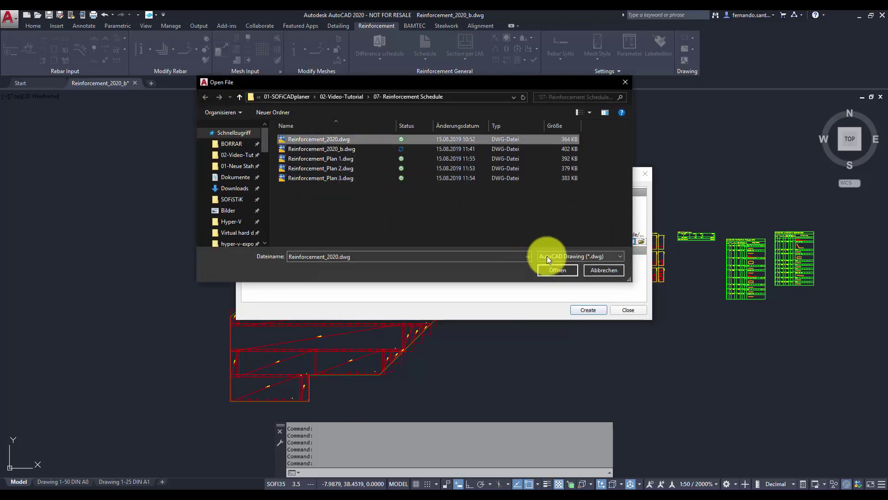
{"action": "left_click", "coordinate": [551, 270]}
{"action": "left_click", "coordinate": [581, 309]}
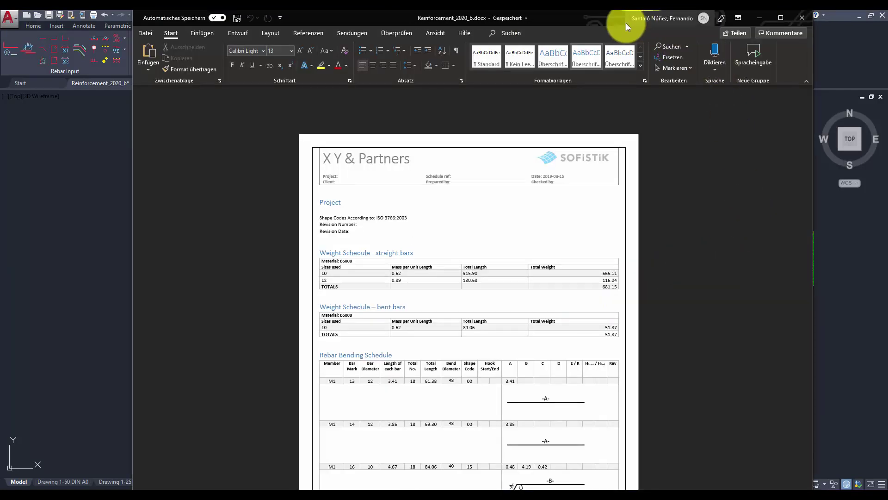
{"action": "left_click_drag", "start_coordinate": [621, 24], "coordinate": [607, 1]}
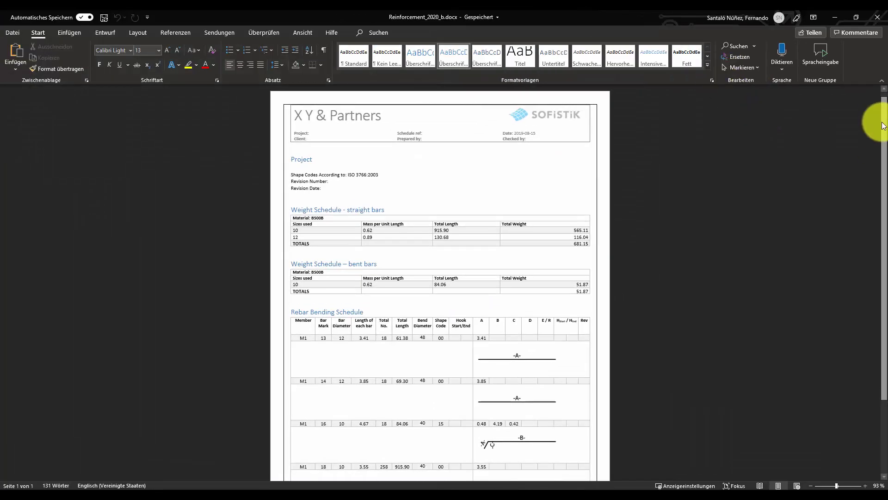
{"action": "left_click_drag", "start_coordinate": [880, 123], "coordinate": [879, 185]}
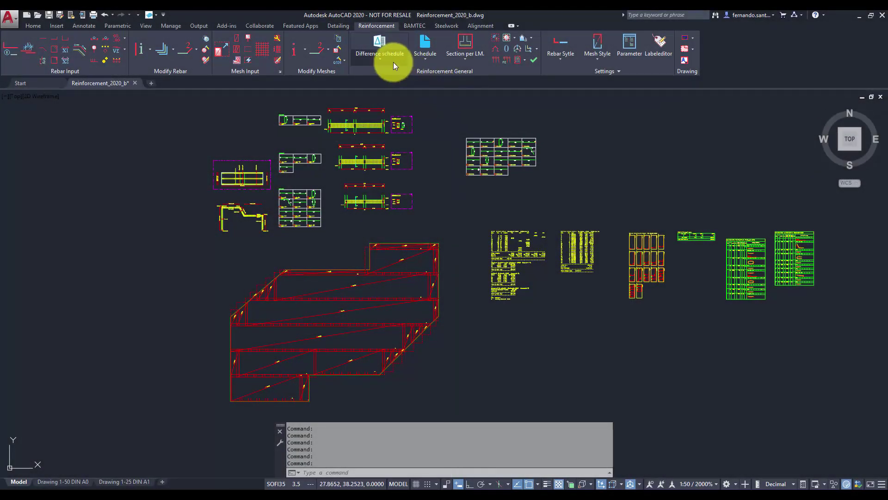
Start a Sum Schedule using SOFiSTiK_Sum_Schedule_Template_EN.docx as template
{"action": "left_click", "coordinate": [394, 63]}
{"action": "left_click", "coordinate": [396, 112]}
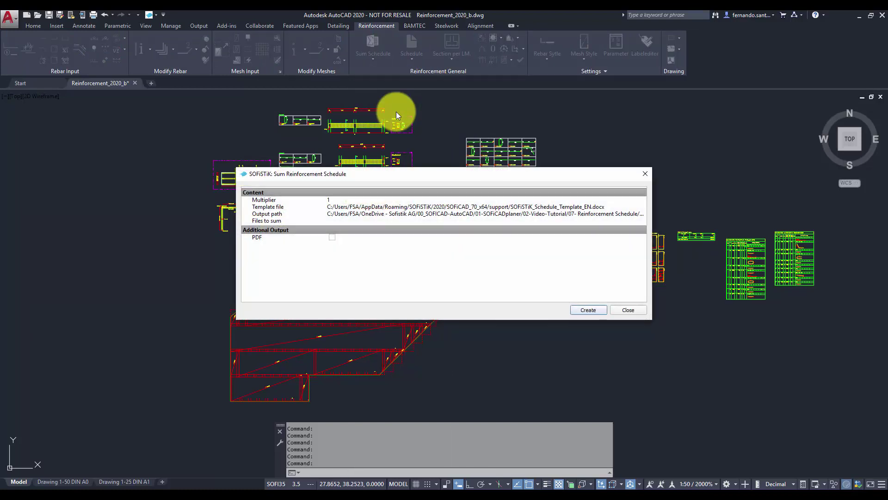
{"action": "left_click", "coordinate": [601, 207]}
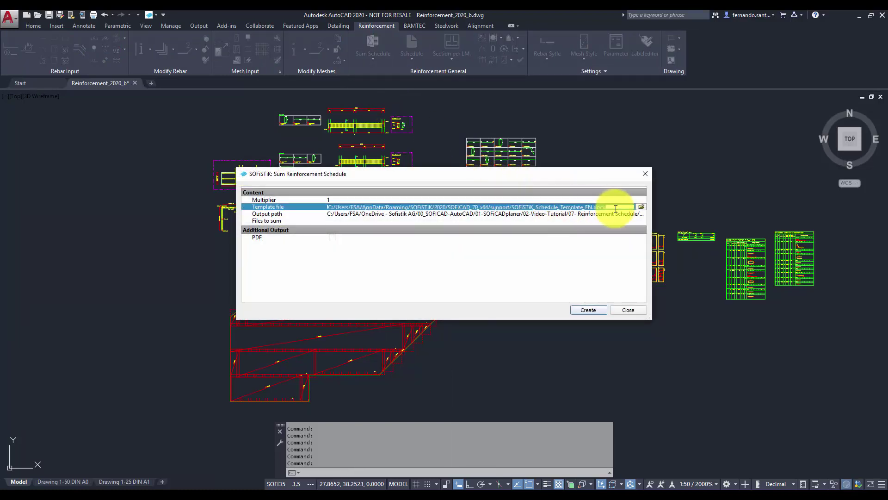
{"action": "left_click", "coordinate": [641, 205]}
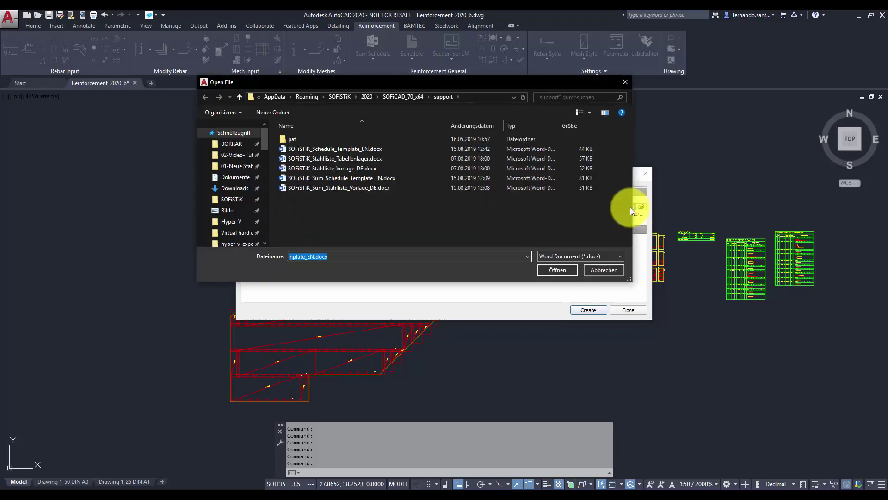
{"action": "left_click", "coordinate": [421, 180]}
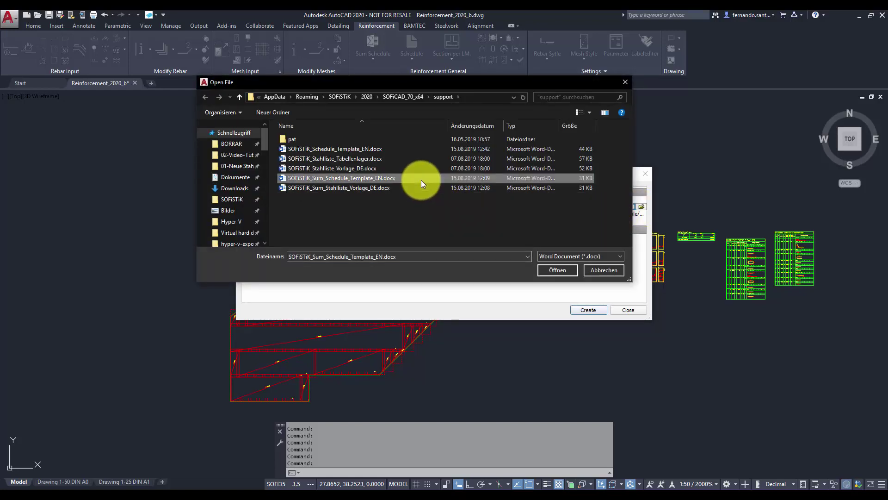
{"action": "left_click", "coordinate": [556, 271]}
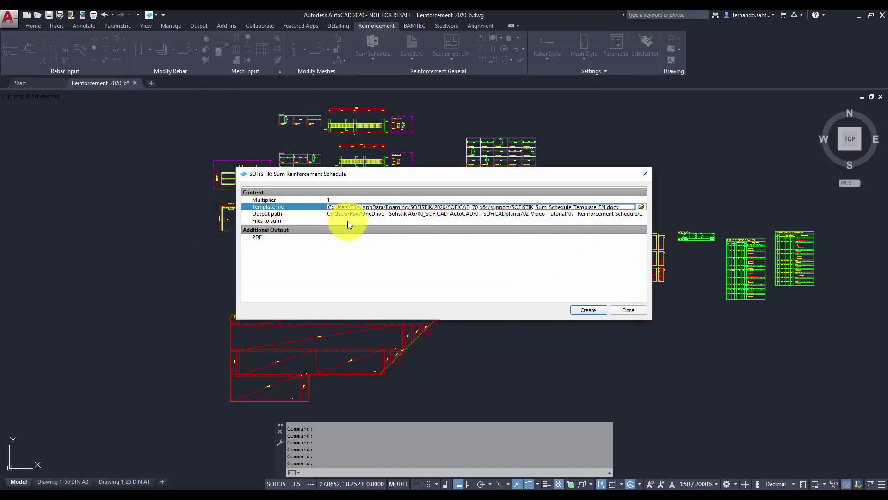
Add Reinforcement_2020_b.dwg and Reinforcement_Plan 1–3.dwg to the files to sum and create the schedule
{"action": "left_click", "coordinate": [333, 220]}
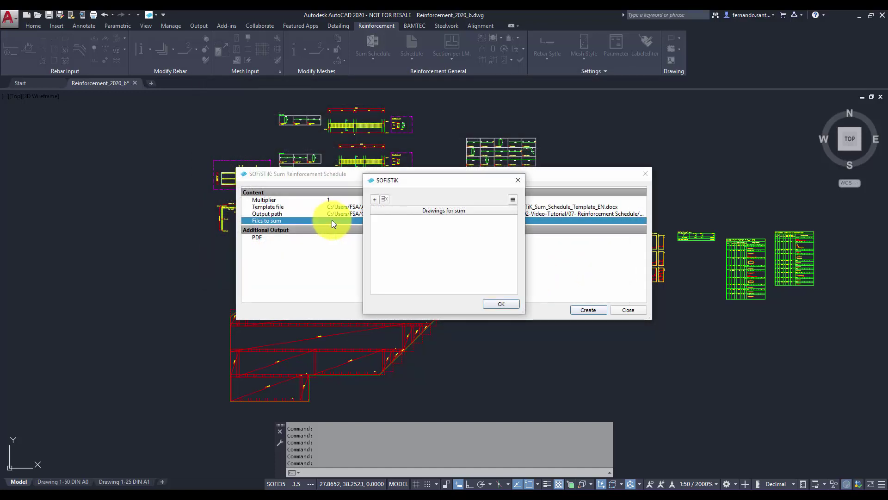
{"action": "left_click", "coordinate": [375, 200]}
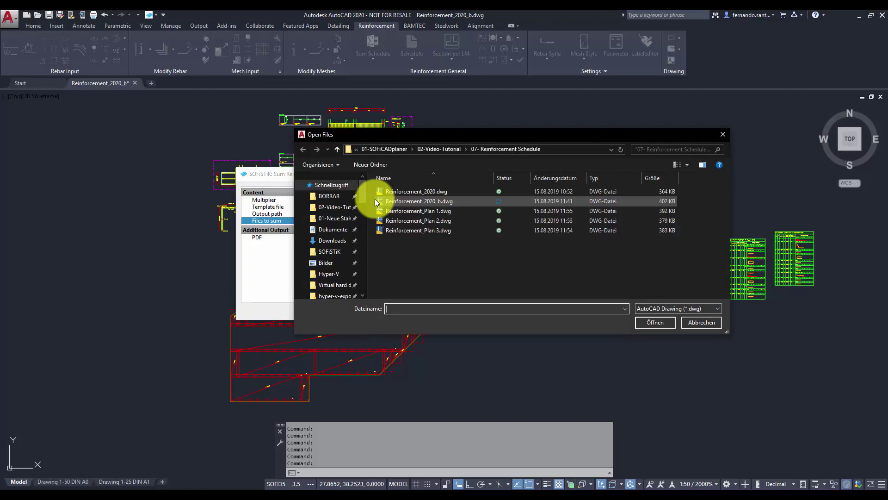
{"action": "left_click", "coordinate": [407, 201]}
{"action": "left_click", "coordinate": [408, 210], "text": "ctrl"}
{"action": "left_click", "coordinate": [410, 220], "text": "ctrl"}
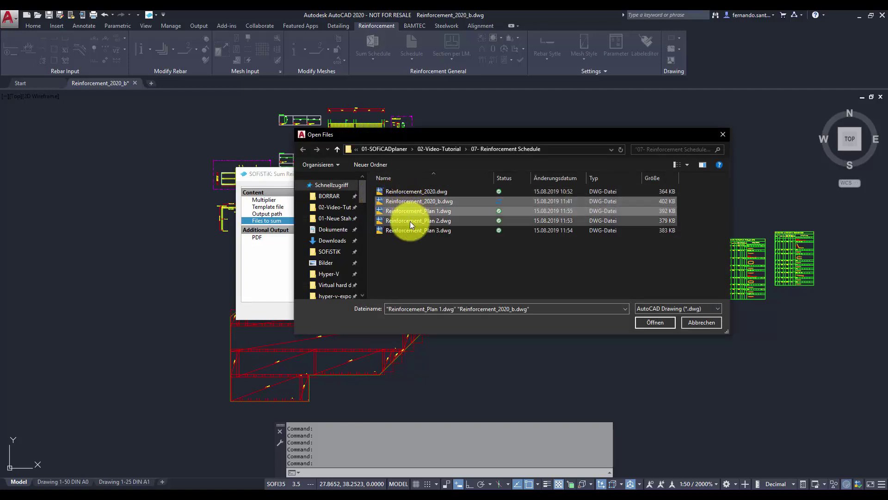
{"action": "left_click", "coordinate": [410, 230], "text": "ctrl"}
{"action": "left_click", "coordinate": [411, 231], "text": "ctrl"}
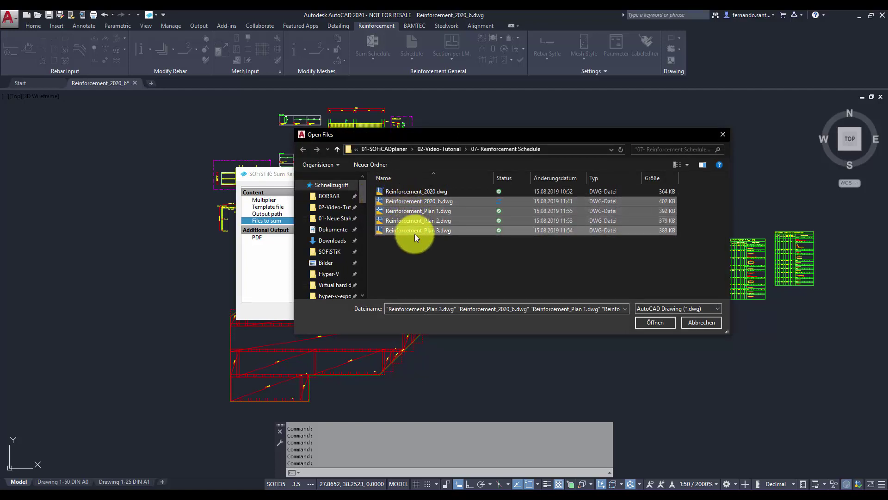
{"action": "left_click", "coordinate": [640, 321]}
{"action": "left_click", "coordinate": [515, 303]}
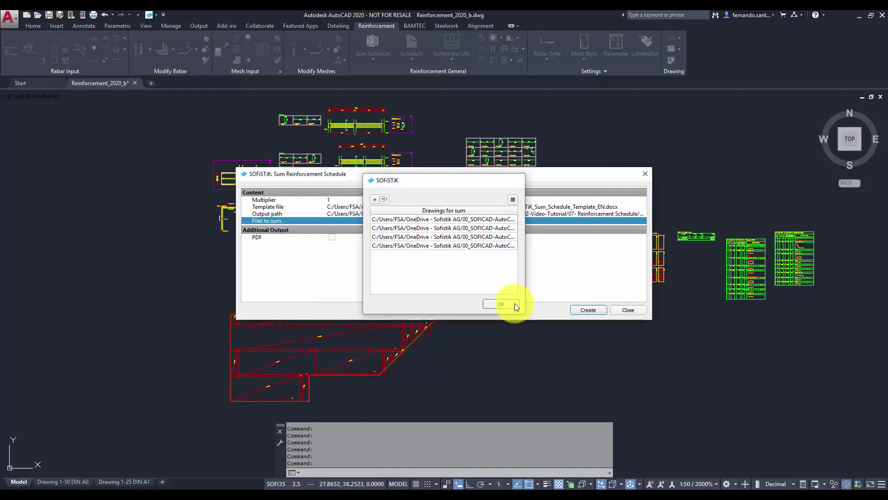
{"action": "left_click", "coordinate": [582, 307]}
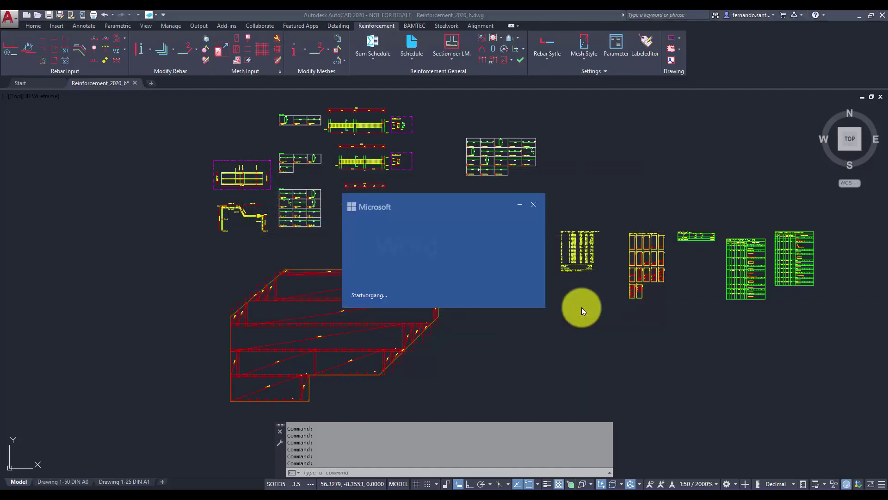